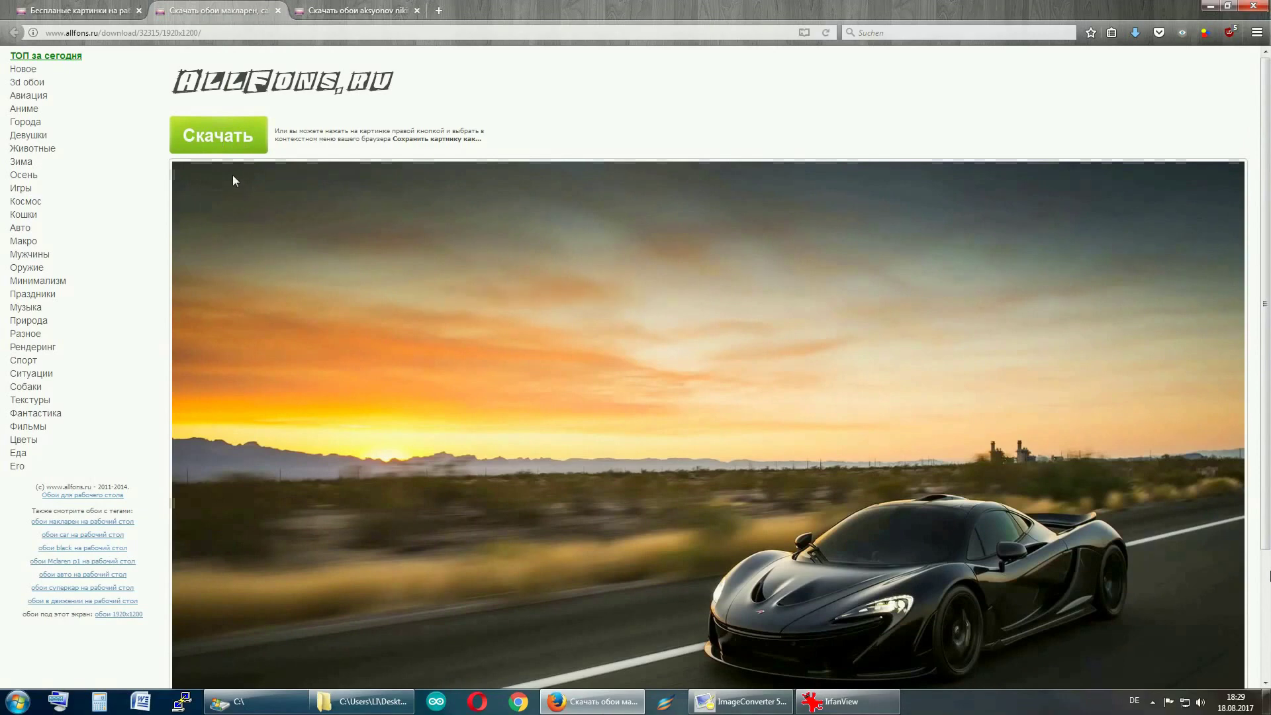
Download the black McLaren sunset wallpaper and save it as allfons.ru-32315.jpg in the 1920x1200 folder
click(229, 139)
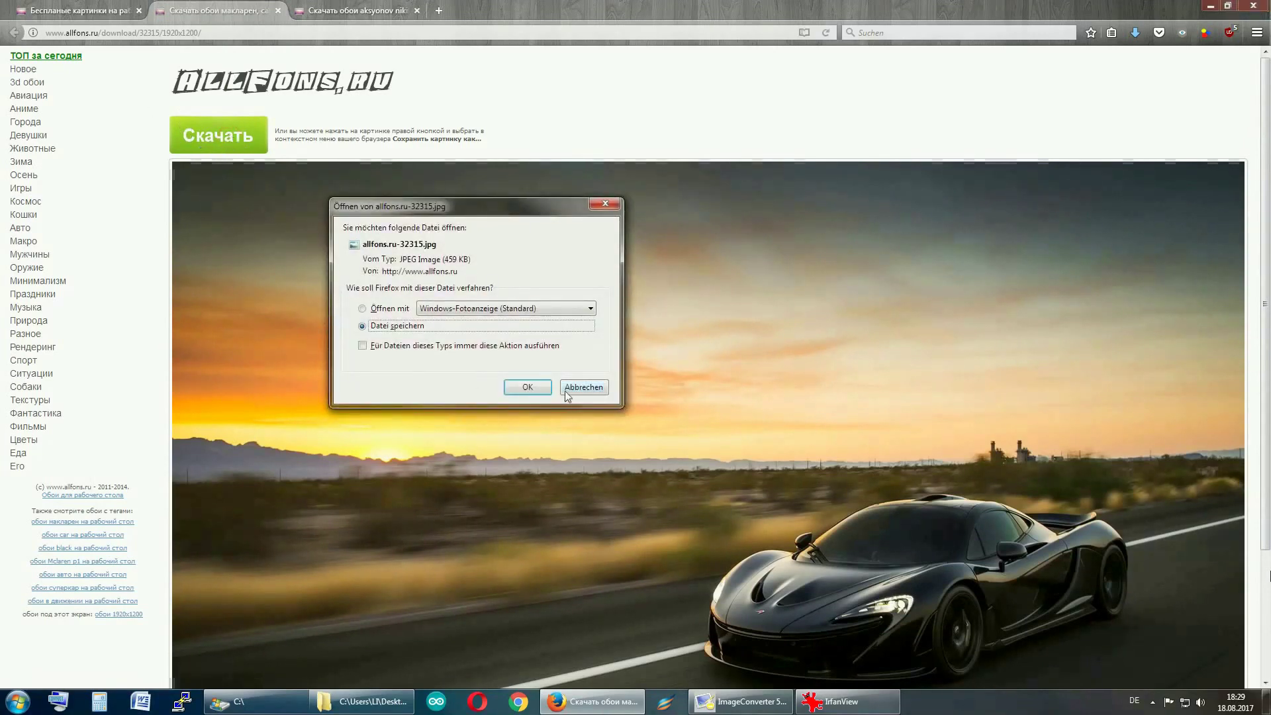
click(527, 387)
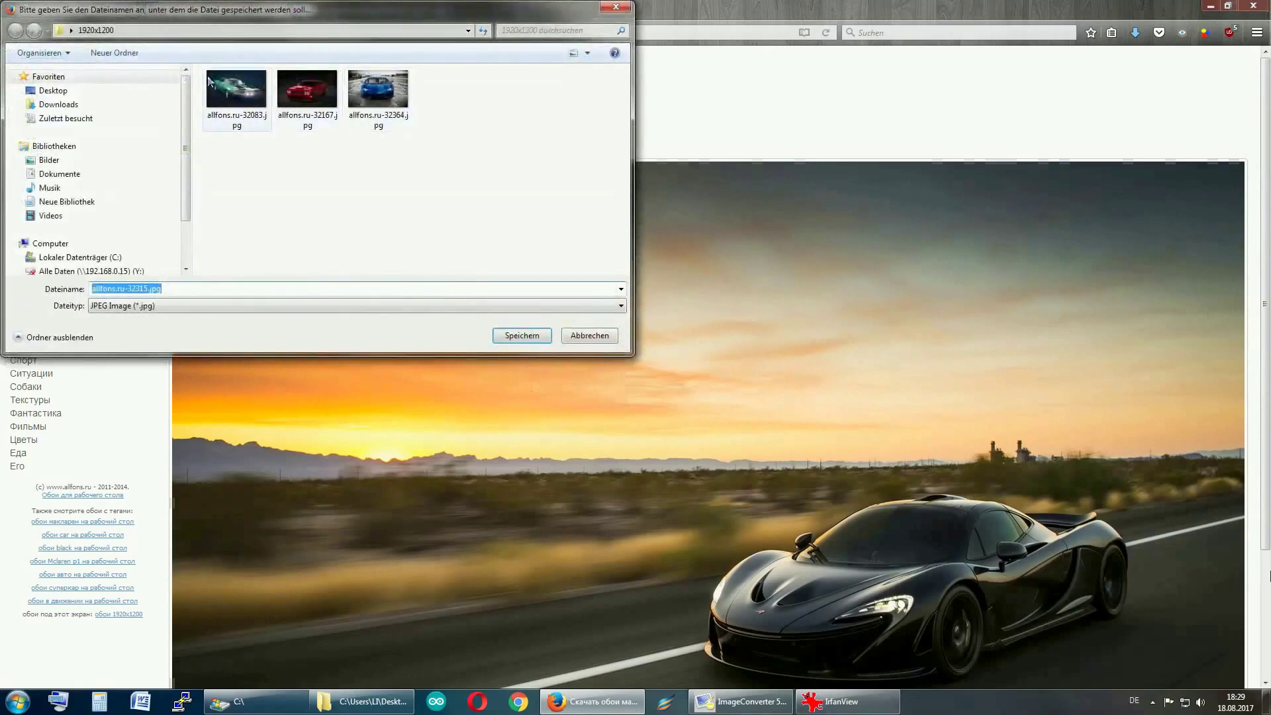
click(476, 91)
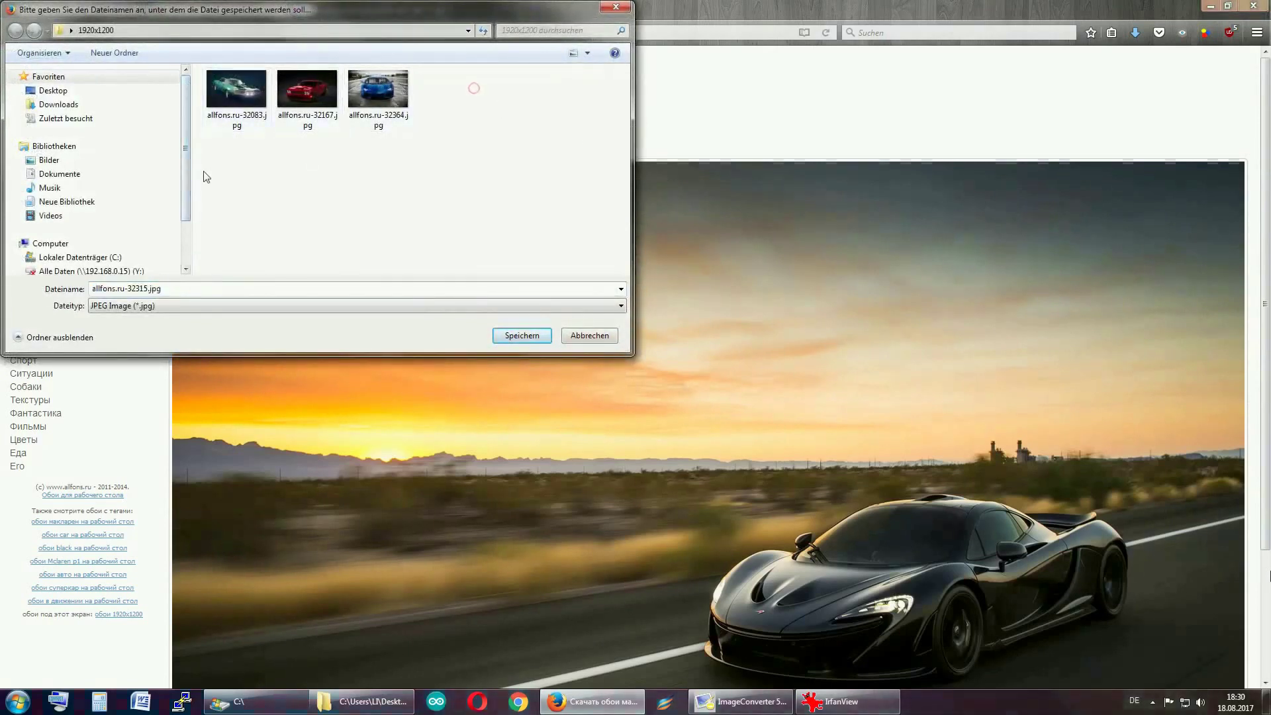
click(521, 336)
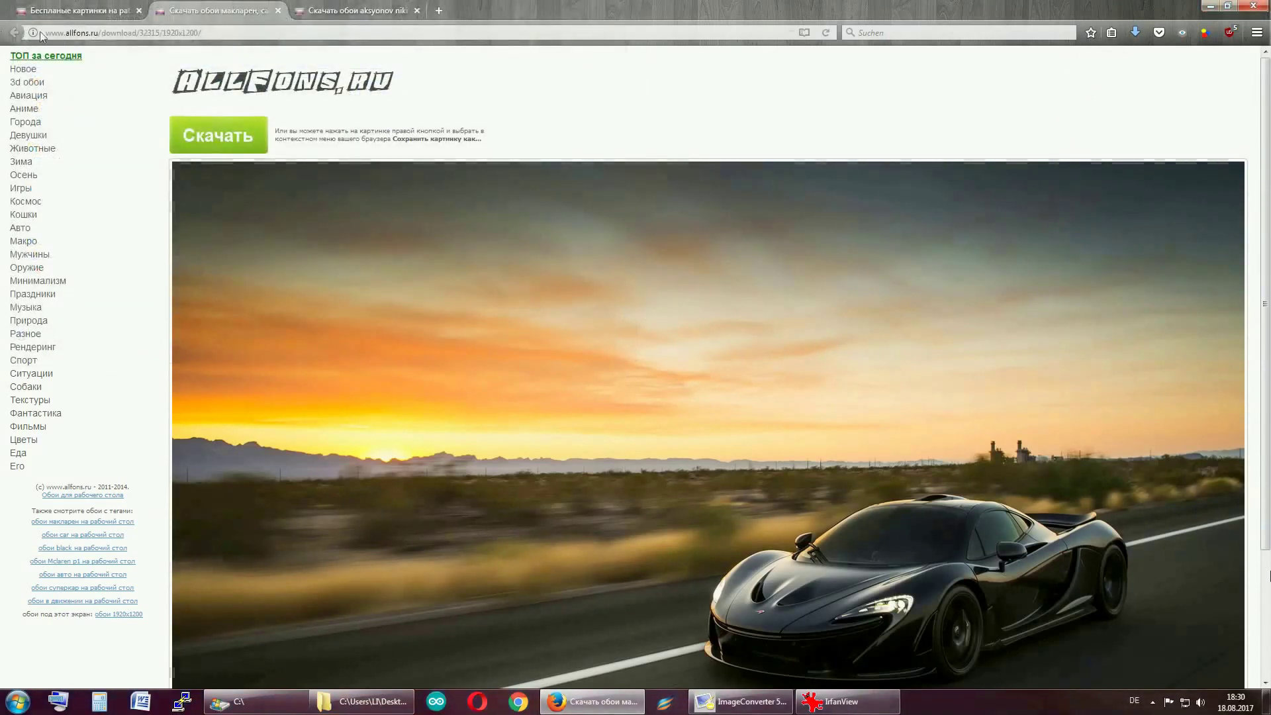
Close both wallpaper download pages and return to the McLaren wallpaper's main page
click(331, 10)
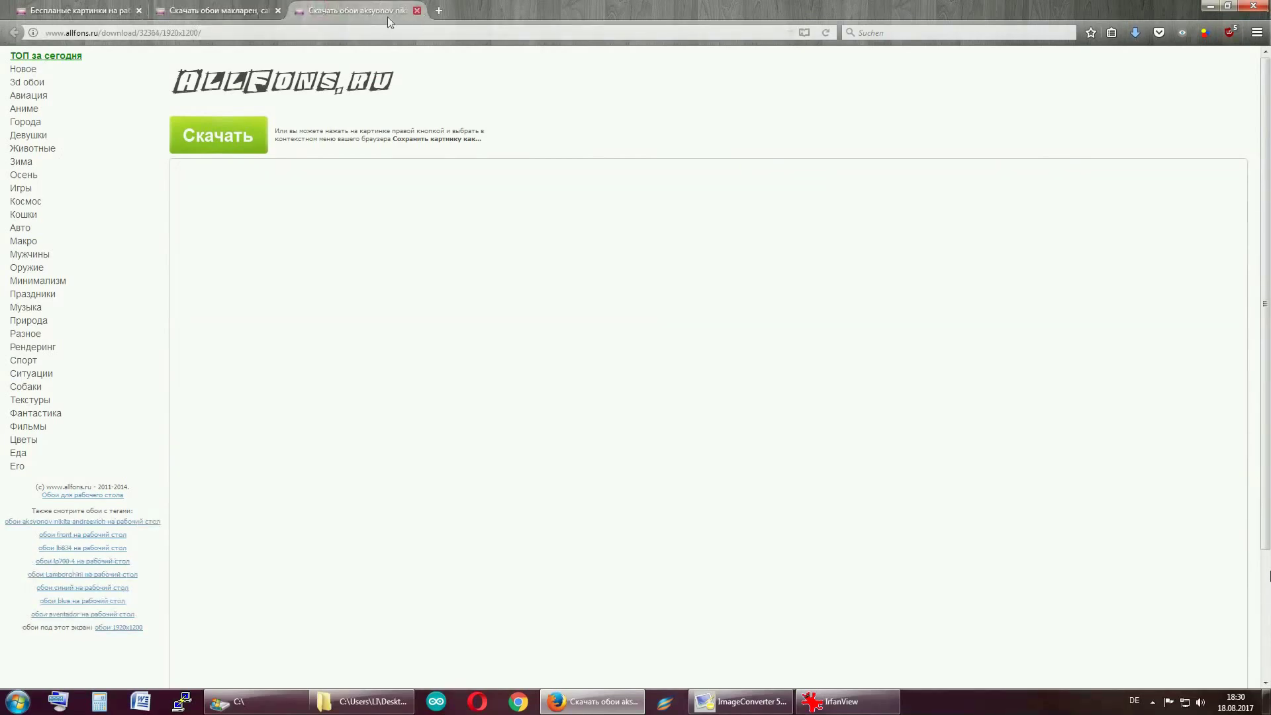
key(ctrl+w)
key(ctrl+w)
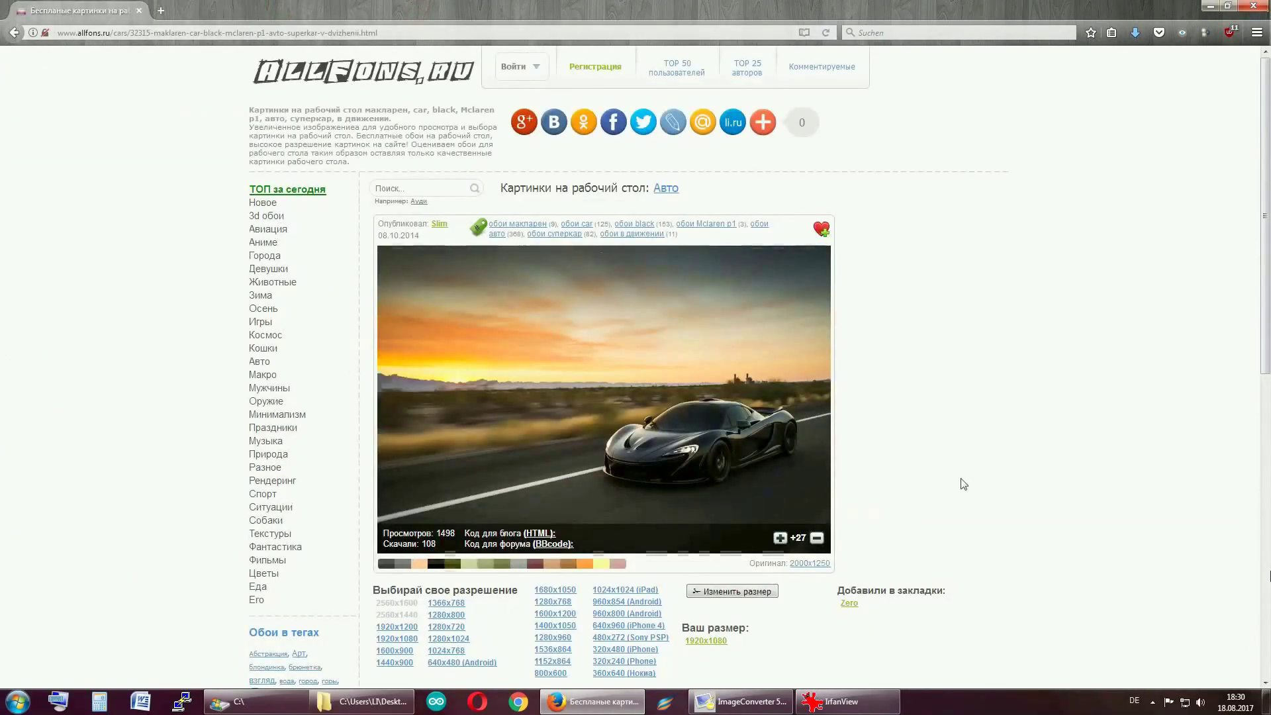
Open the related dark McLaren wallpaper with glowing blue wheels and save its 1920x1200 version as allfons.ru-21241.jpg in the 1920x1200 folder
scroll(961, 470, down, 7)
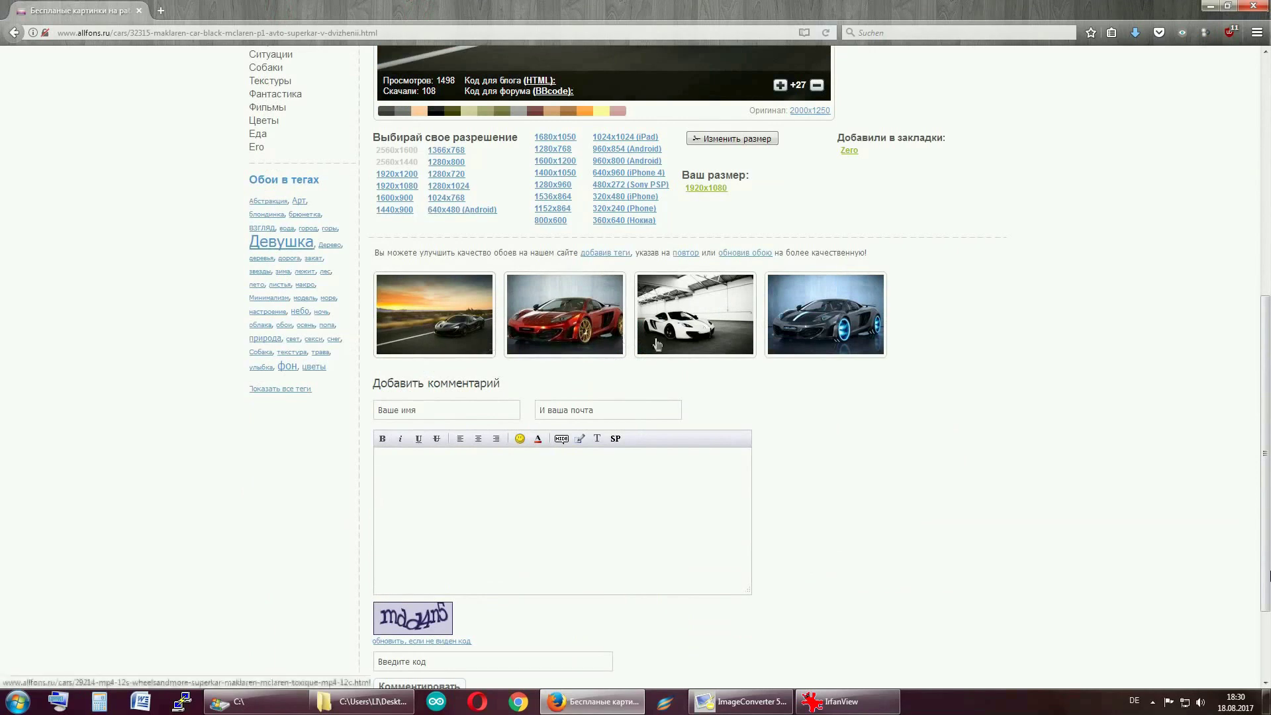
click(821, 319)
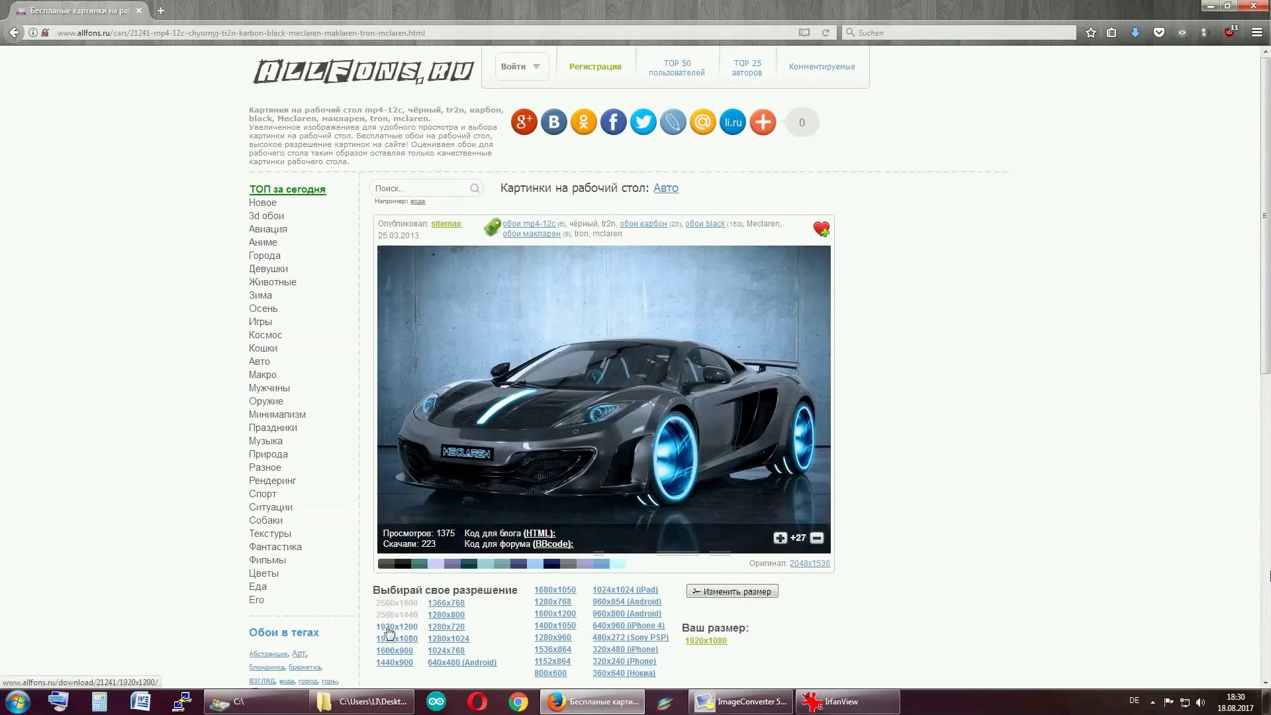
click(399, 629)
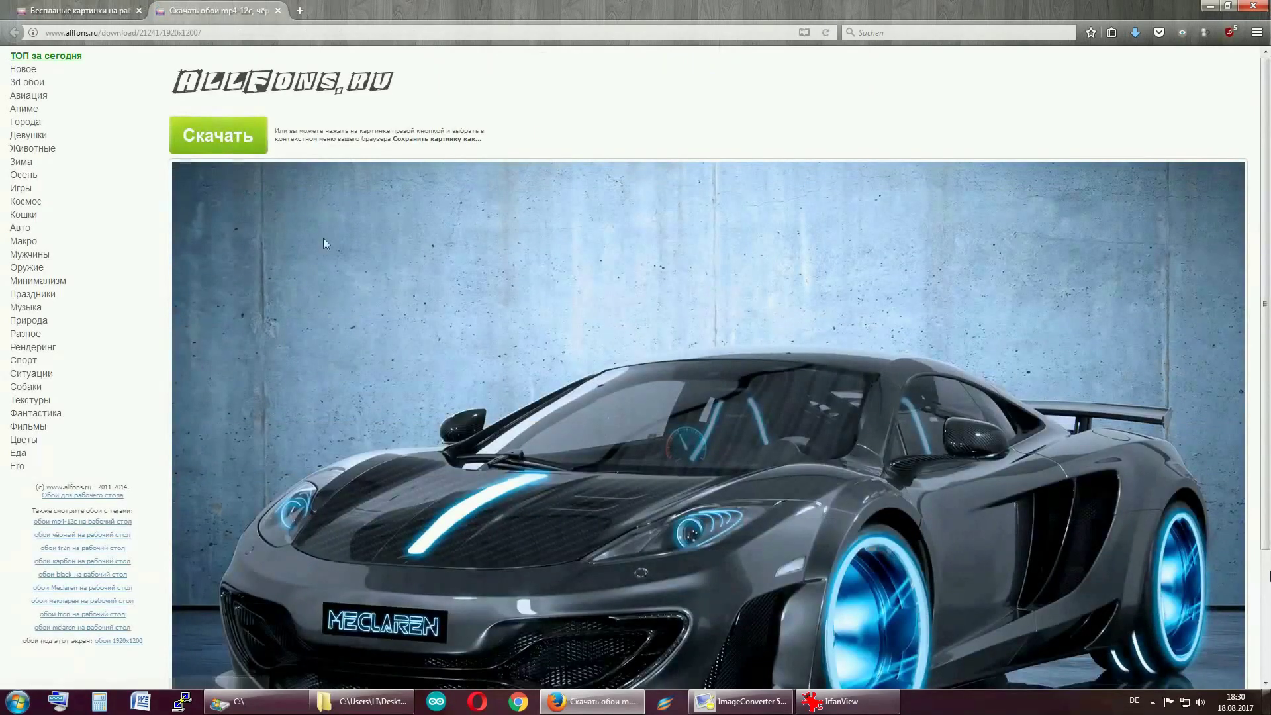
click(220, 144)
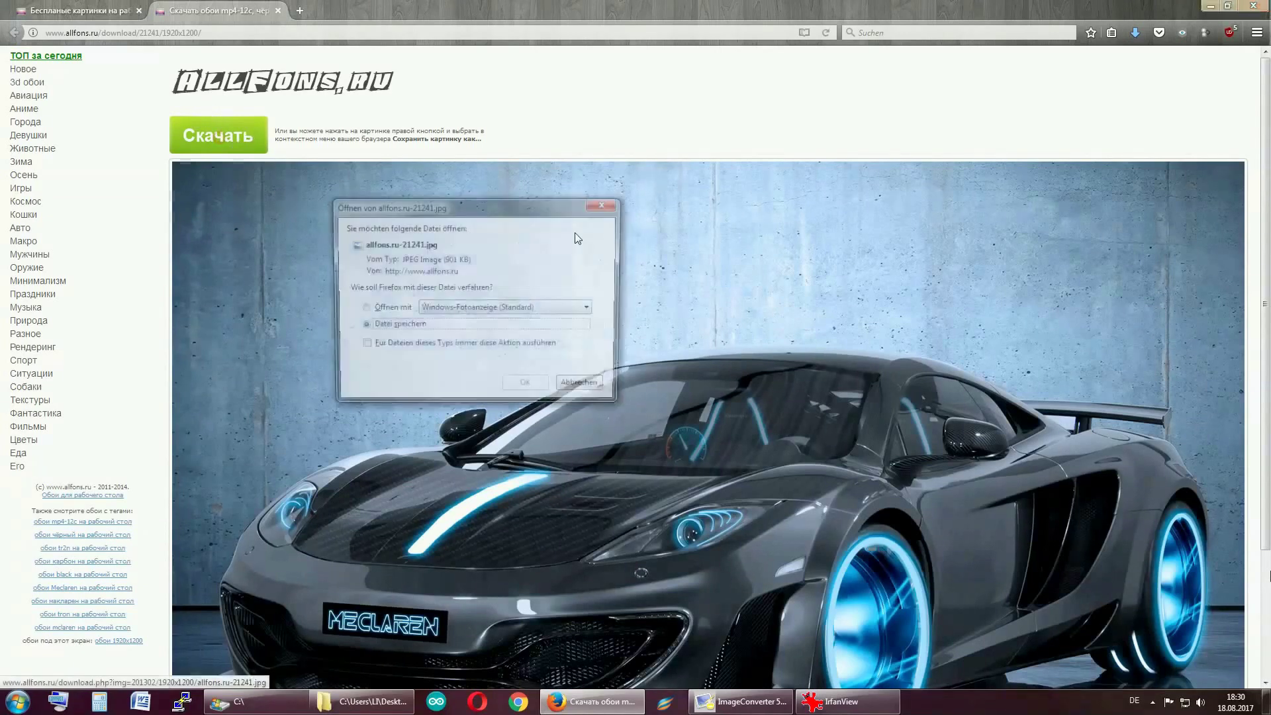
click(528, 385)
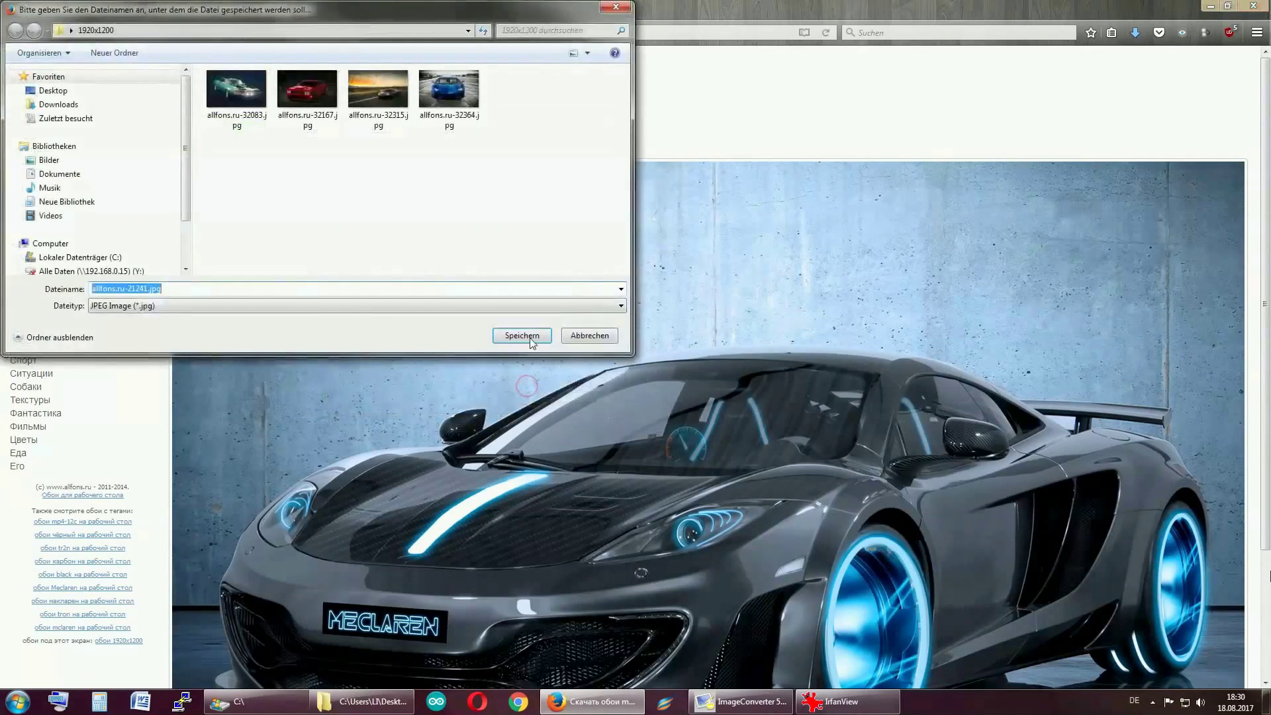
click(523, 336)
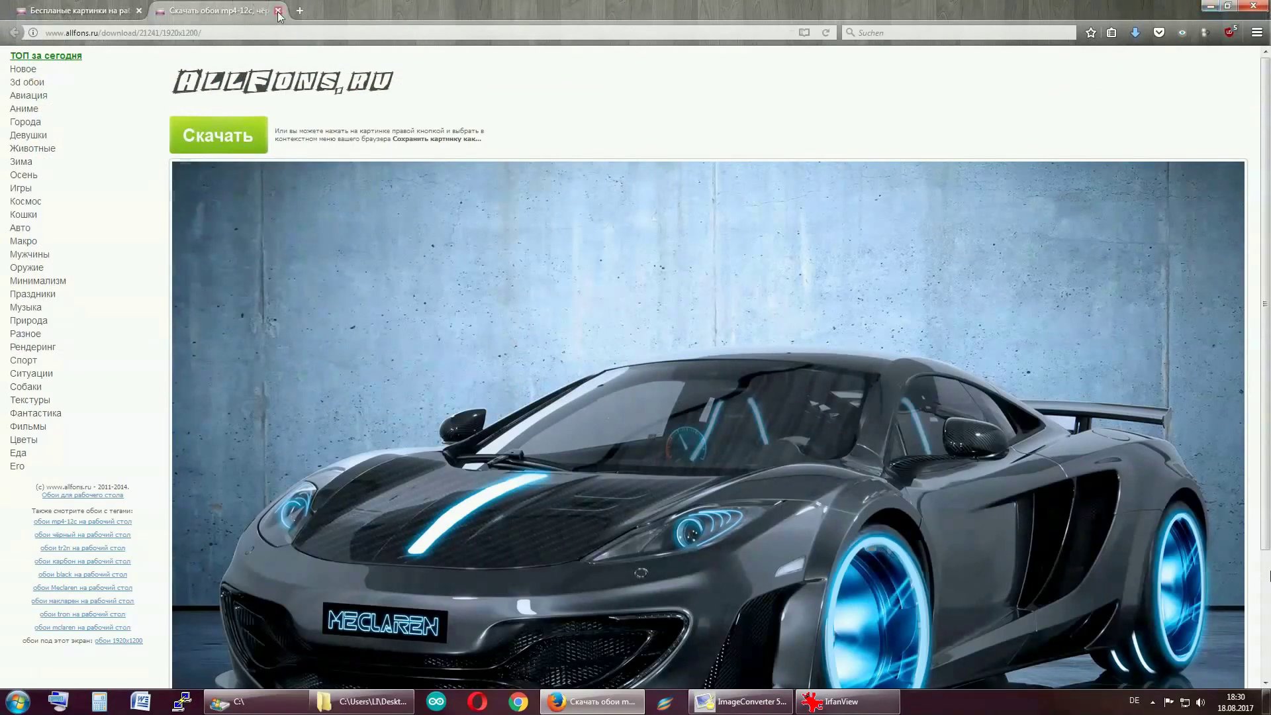
Minimize the browser, switch to IrfanView and open its batch conversion and renaming dialog
click(1208, 6)
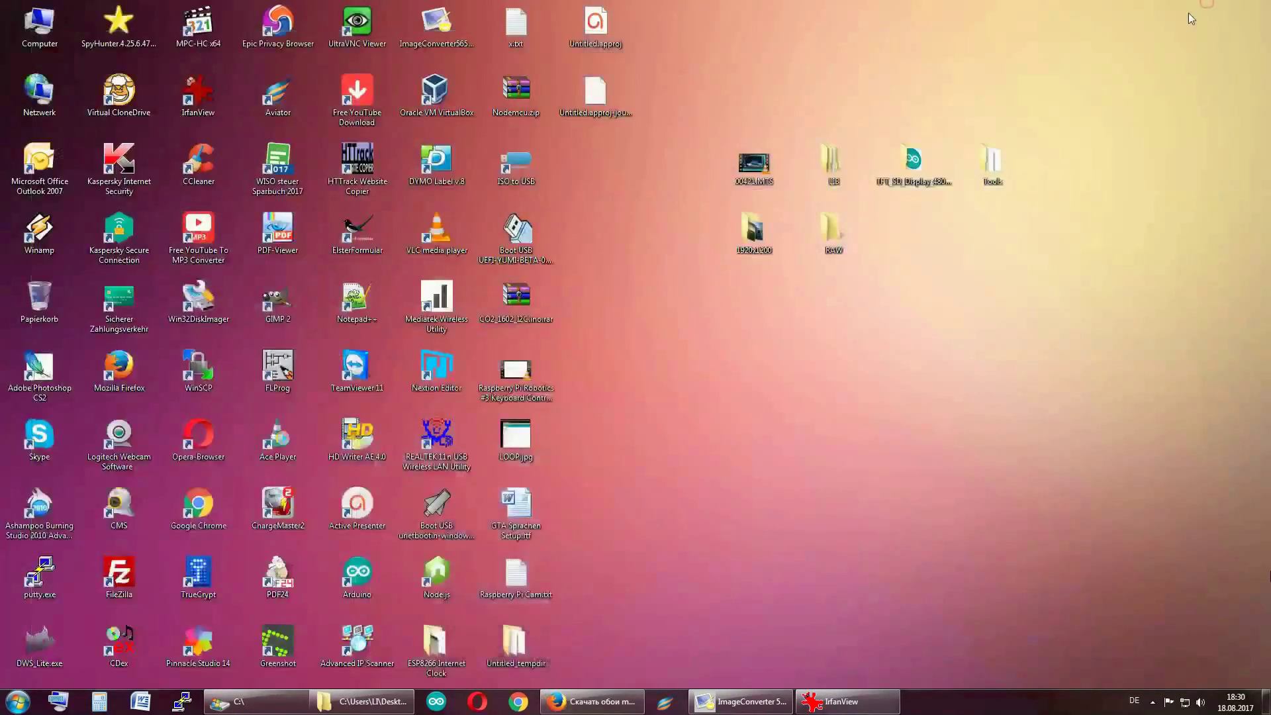
click(841, 701)
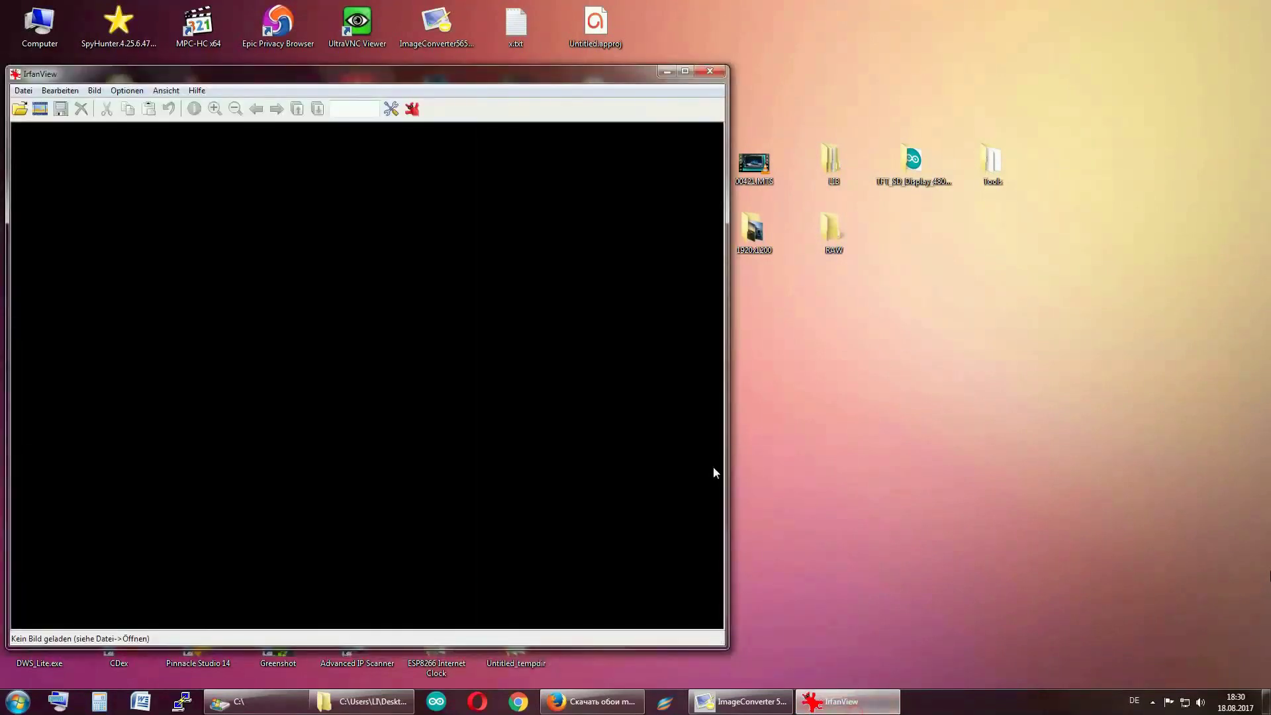
drag(403, 65, 484, 61)
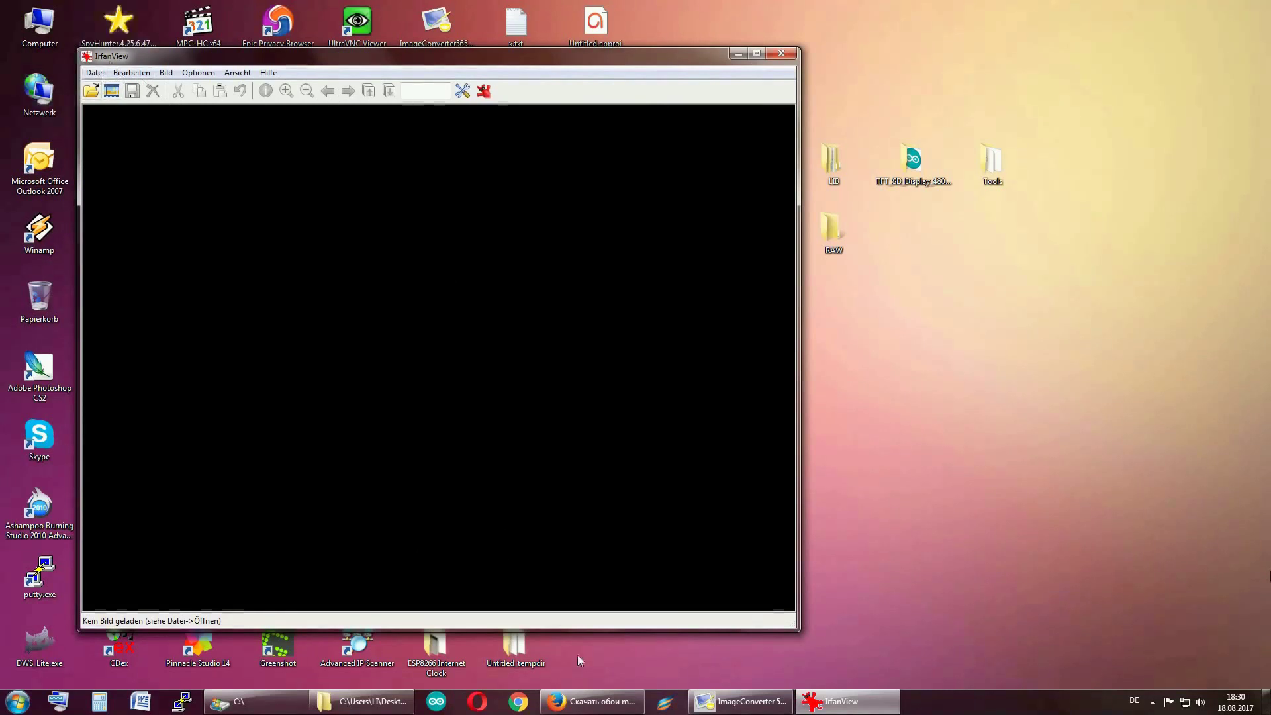
click(96, 73)
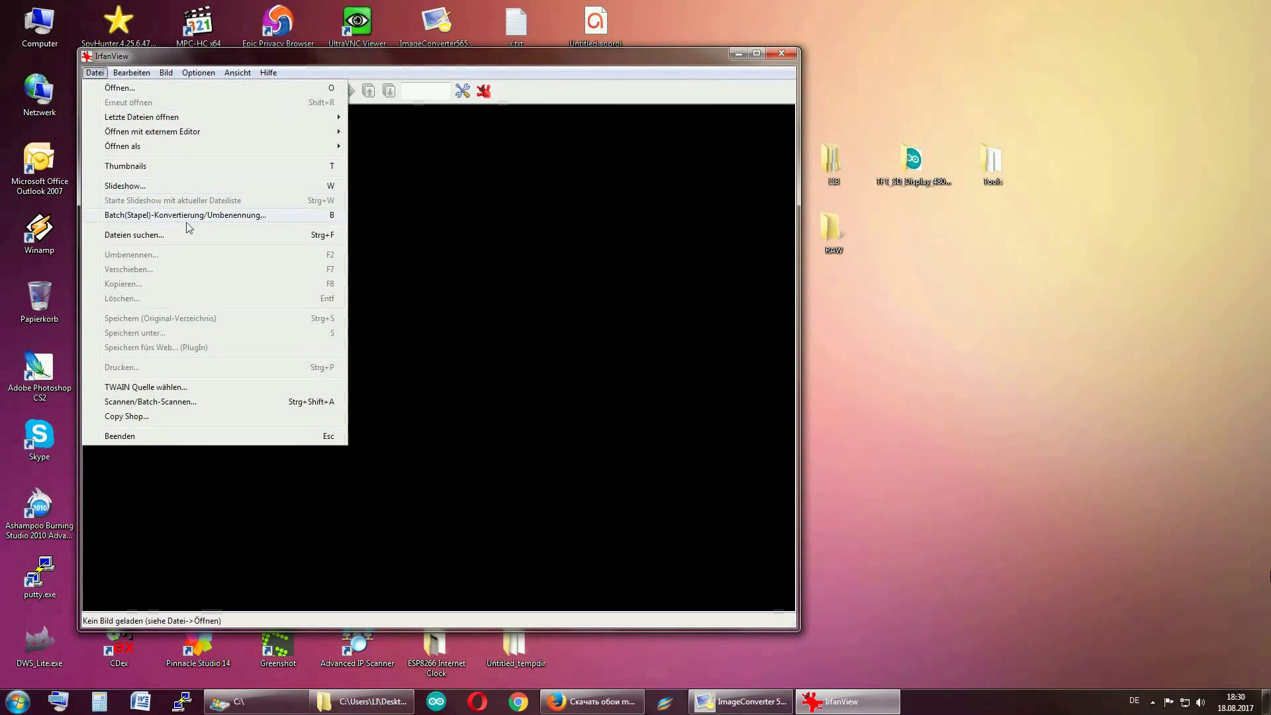
click(225, 218)
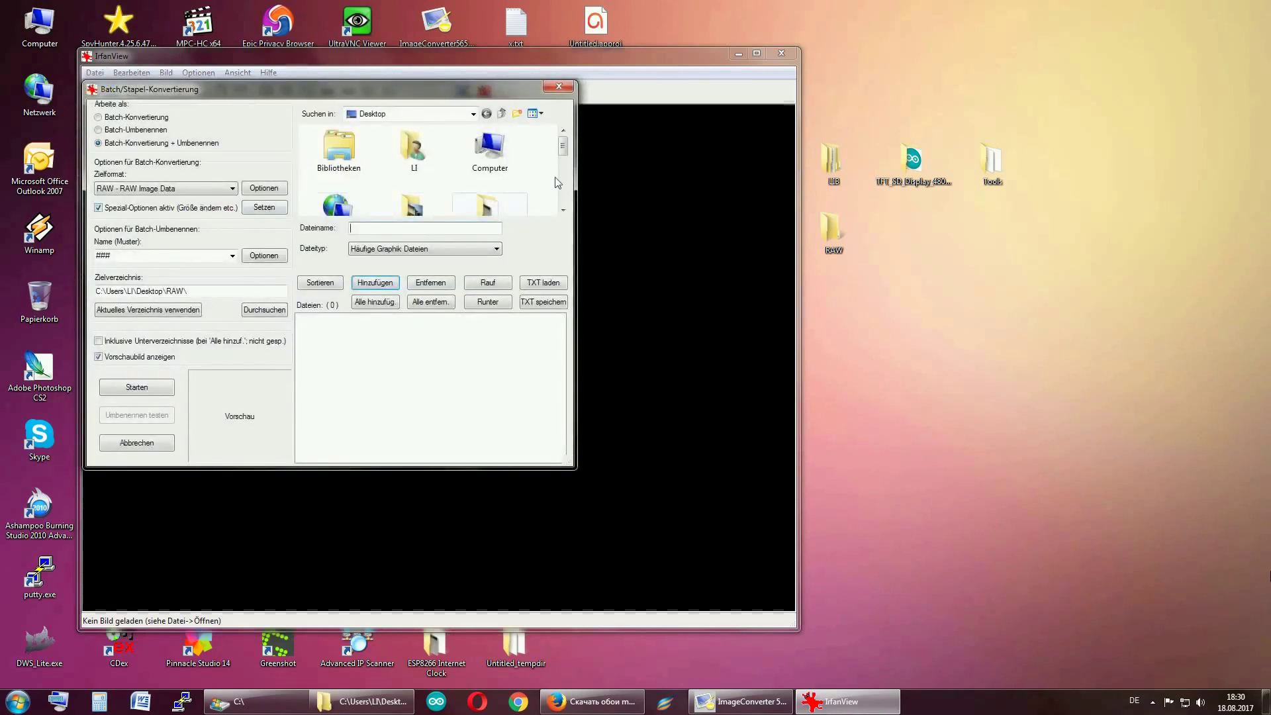
click(566, 91)
click(95, 73)
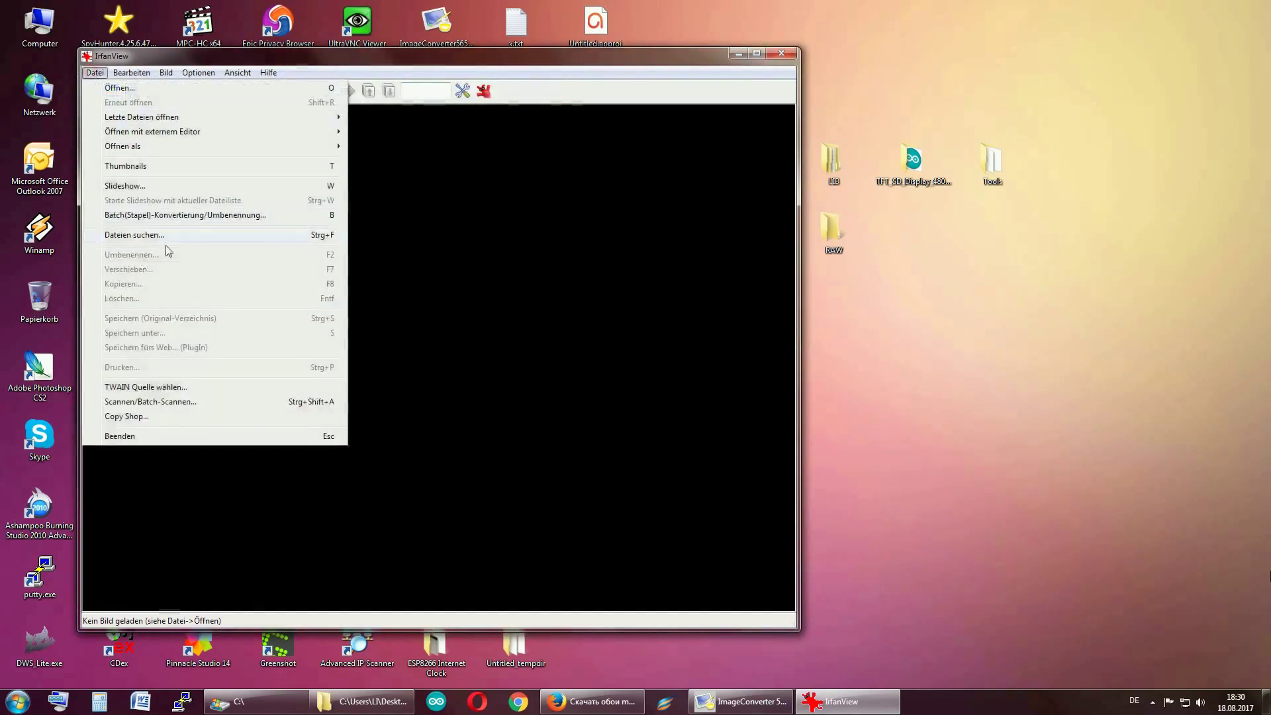
click(205, 218)
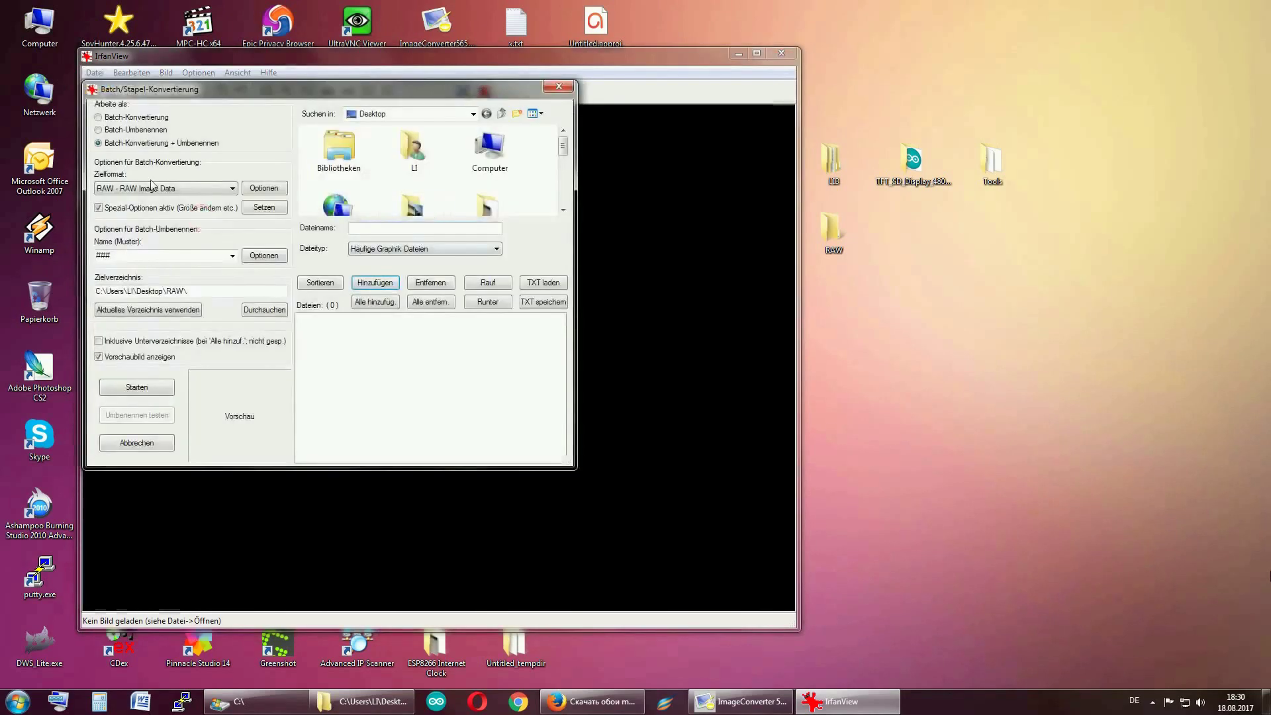
Set the batch target format to JPG and accept its JPEG save options
click(219, 189)
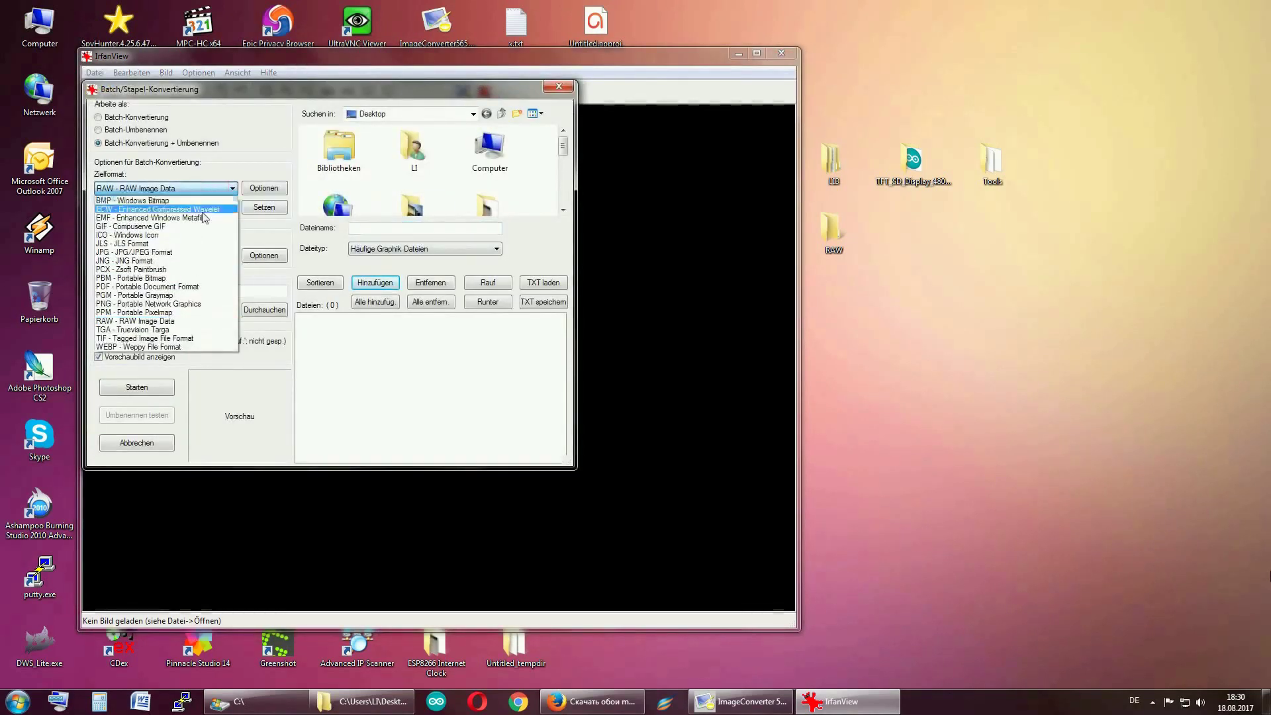
click(198, 252)
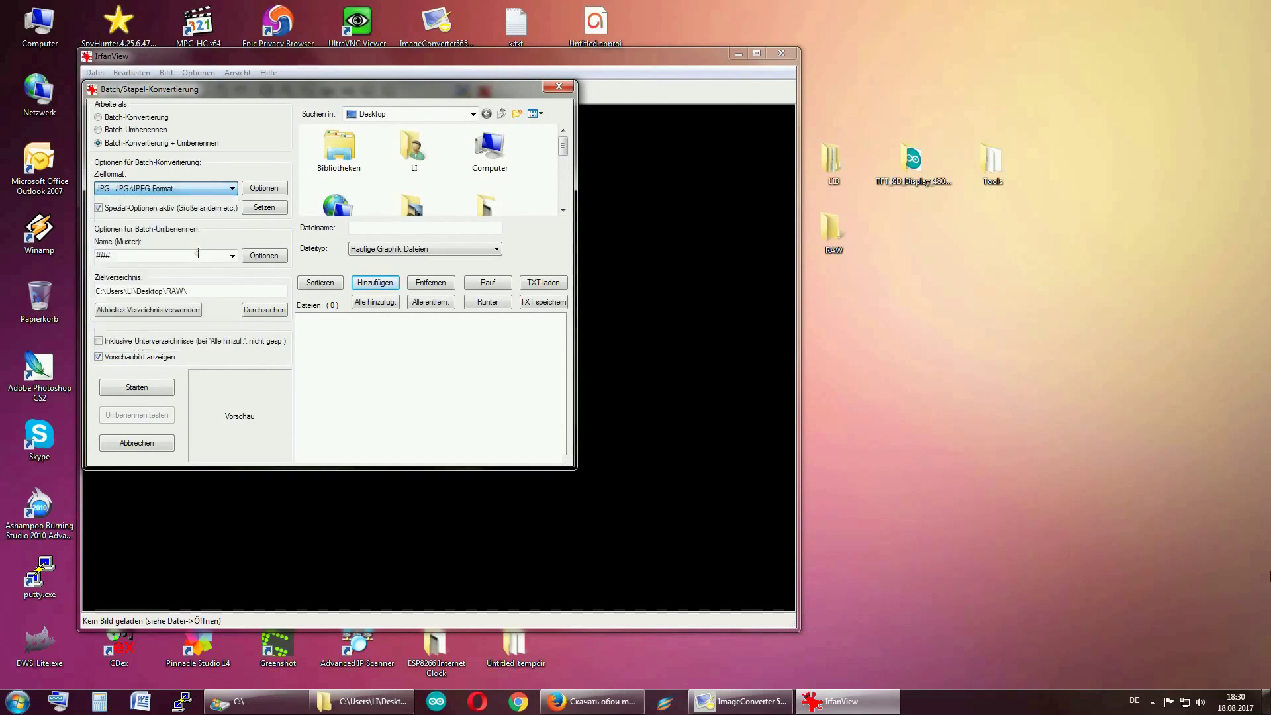
click(264, 188)
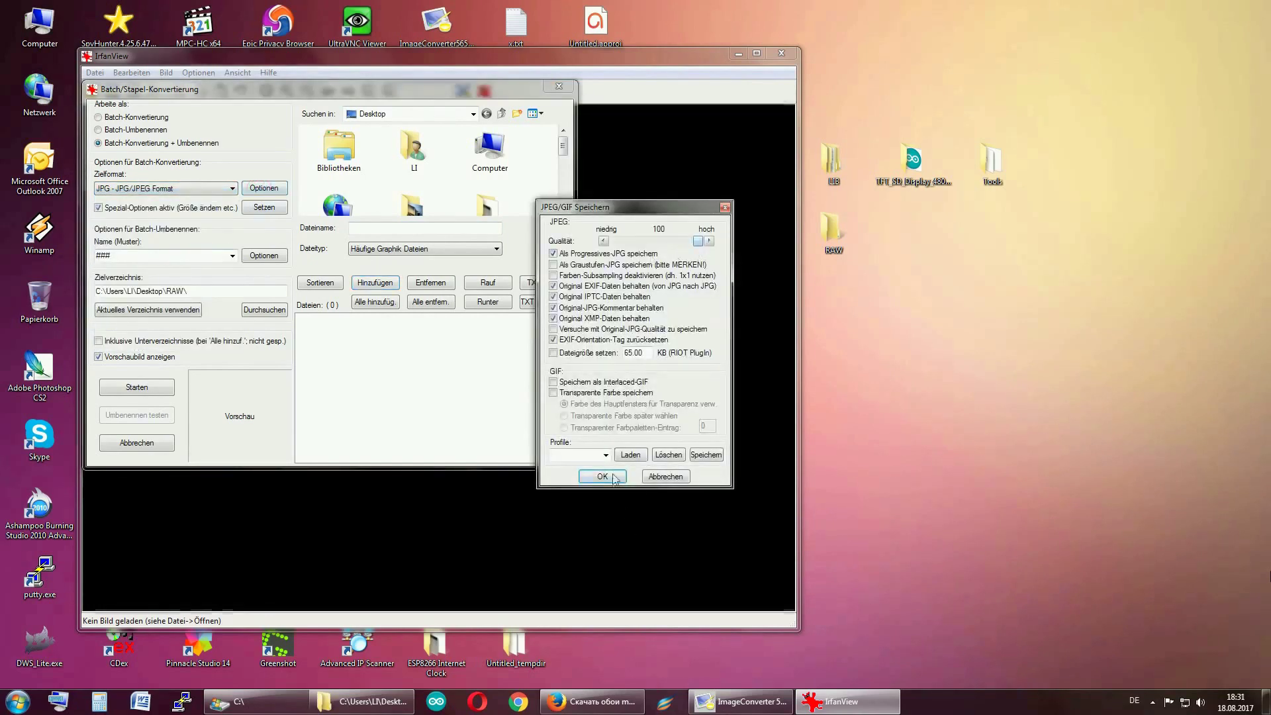
click(602, 476)
Review the batch resizing settings and the renaming options, accepting both without changes
click(266, 208)
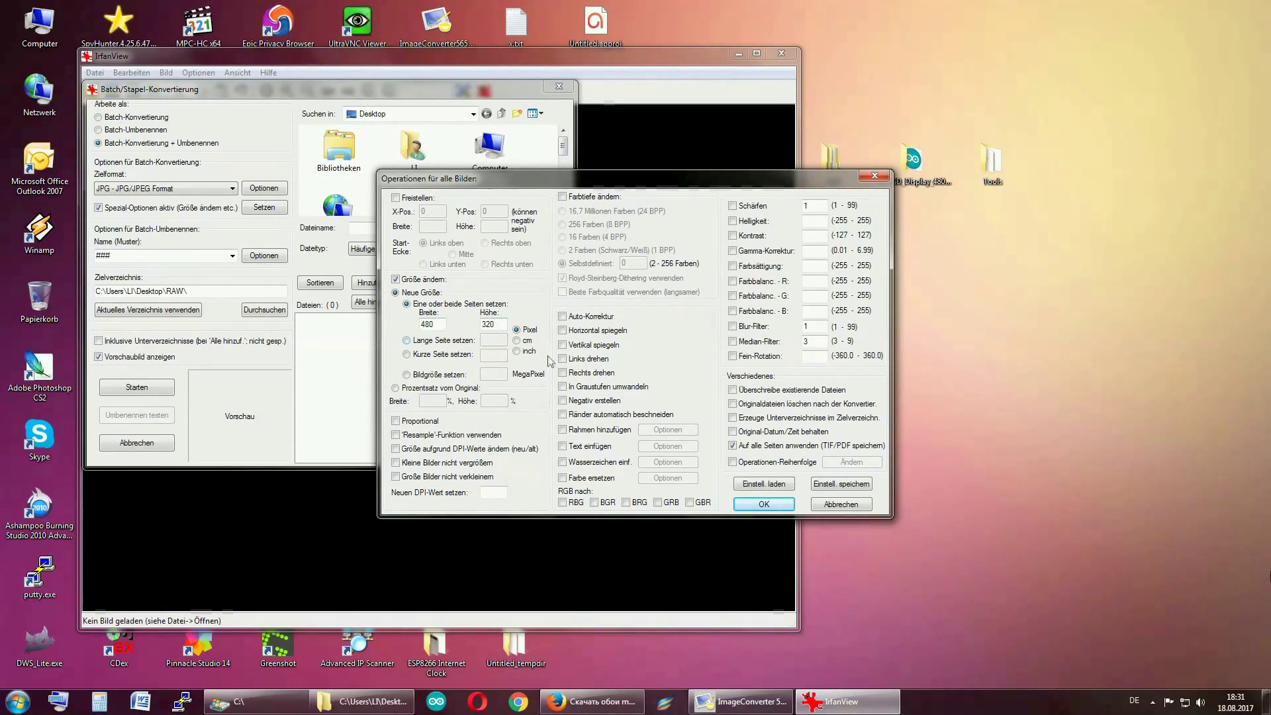
click(764, 505)
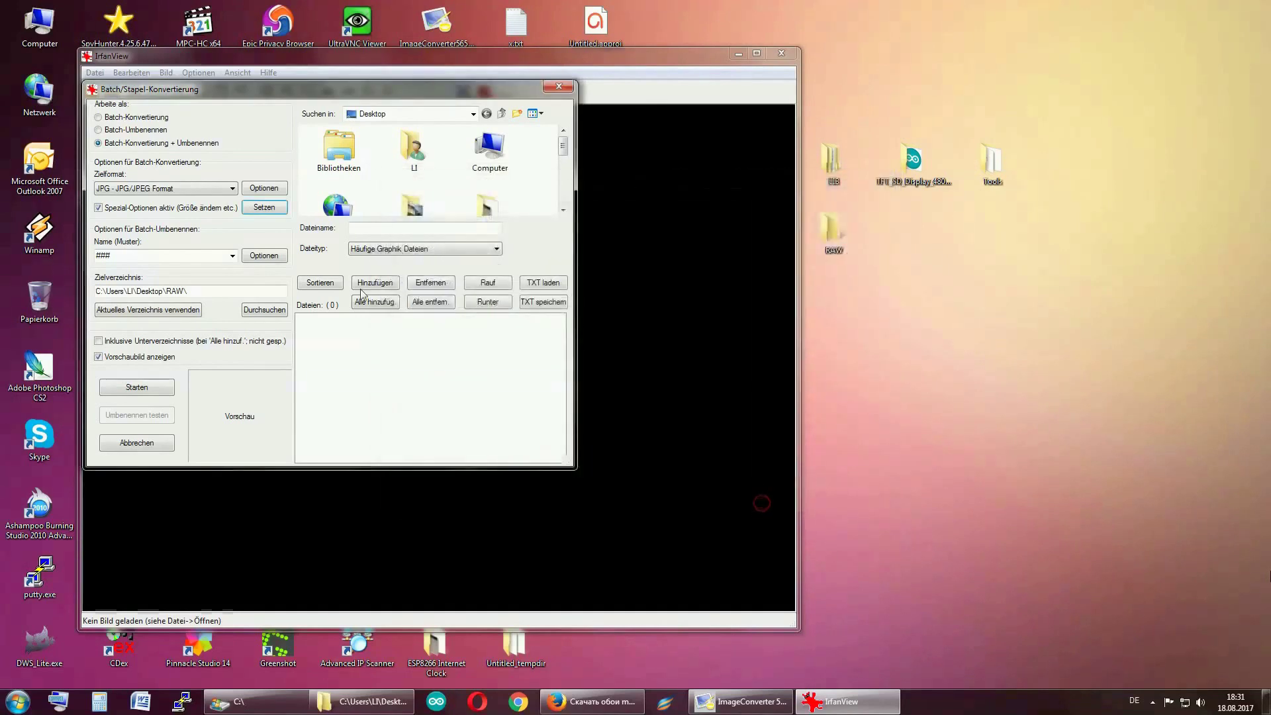
click(272, 259)
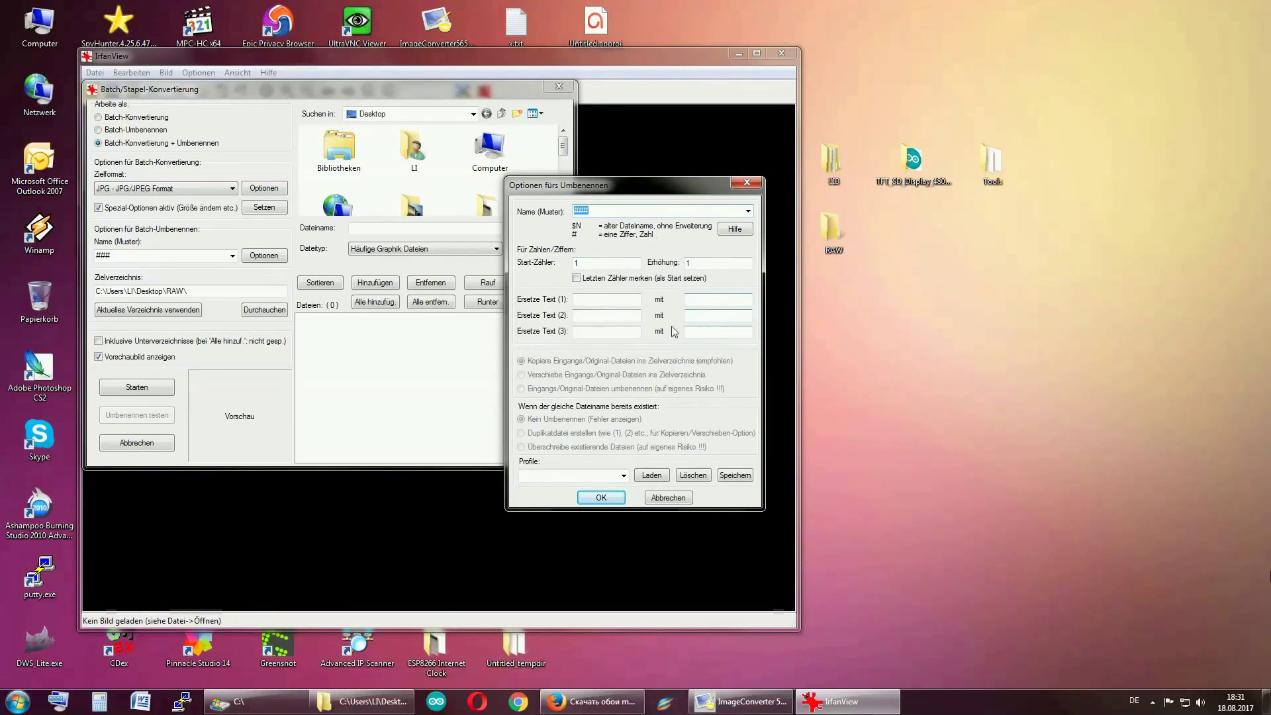
click(598, 496)
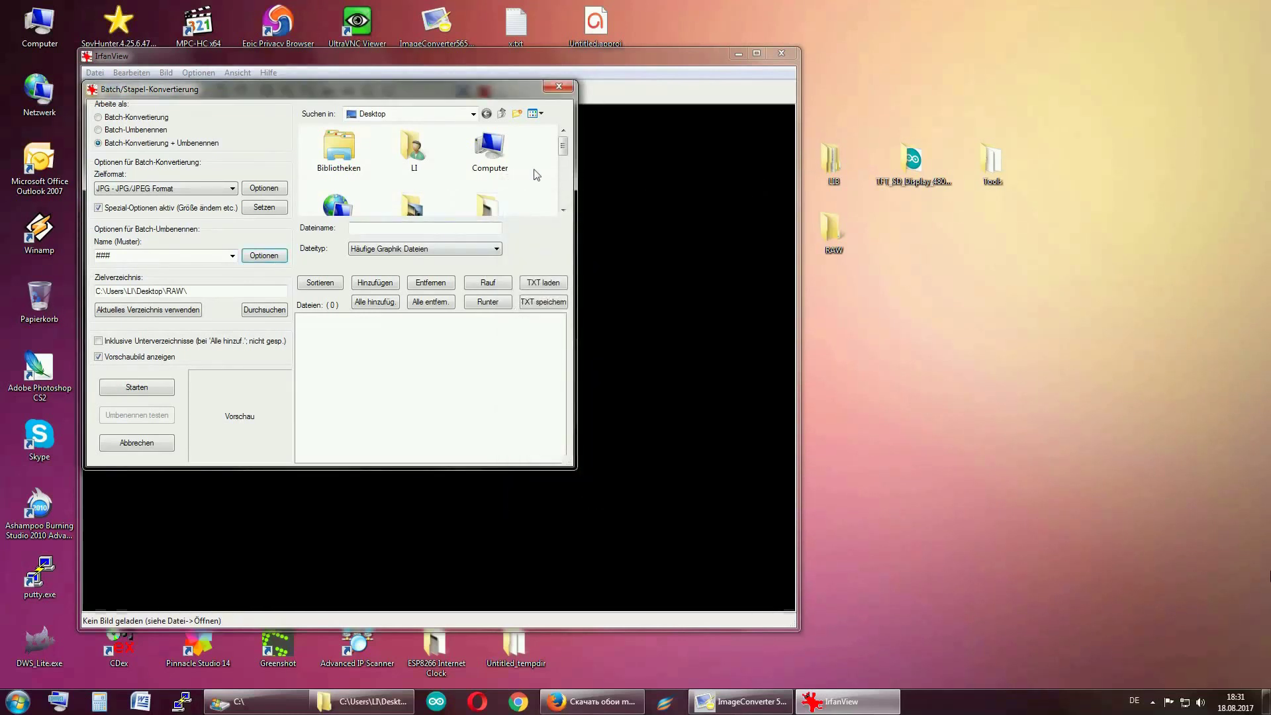
Add all images from the desktop's 1920x1200 folder to the batch list, run the conversion and exit the batch
drag(562, 146, 291, 303)
double_click(413, 151)
click(375, 301)
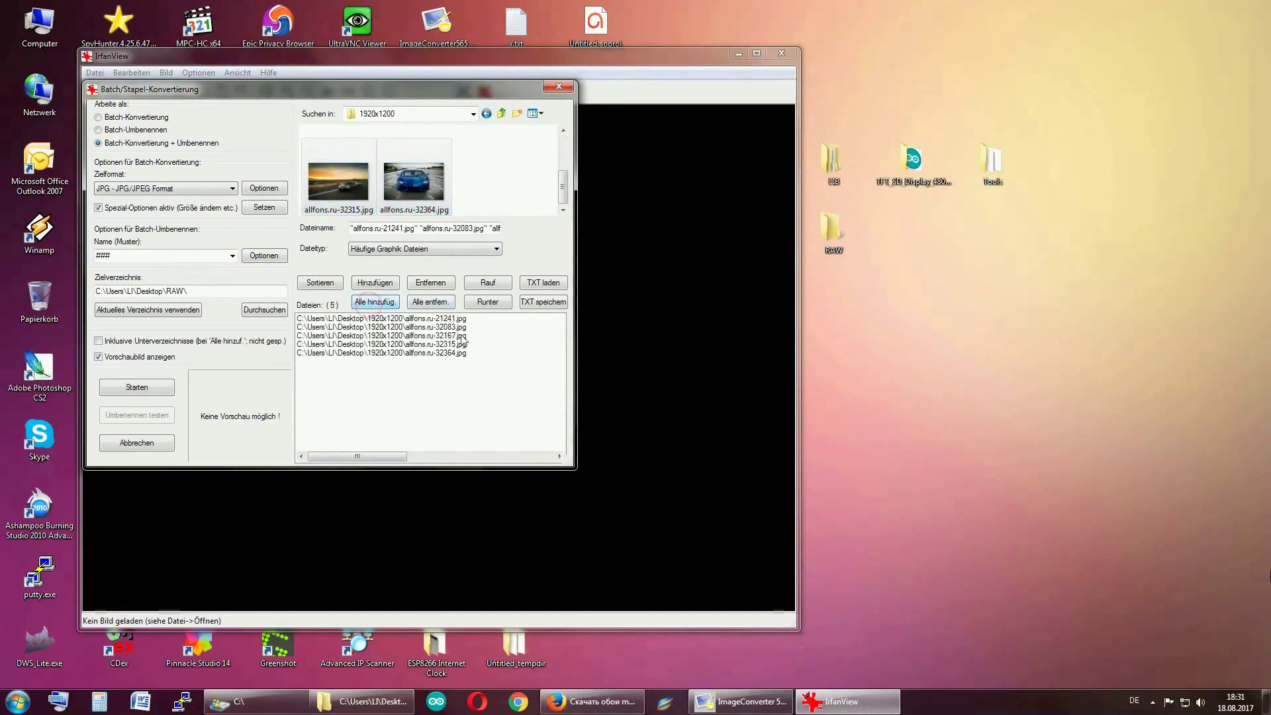
click(137, 387)
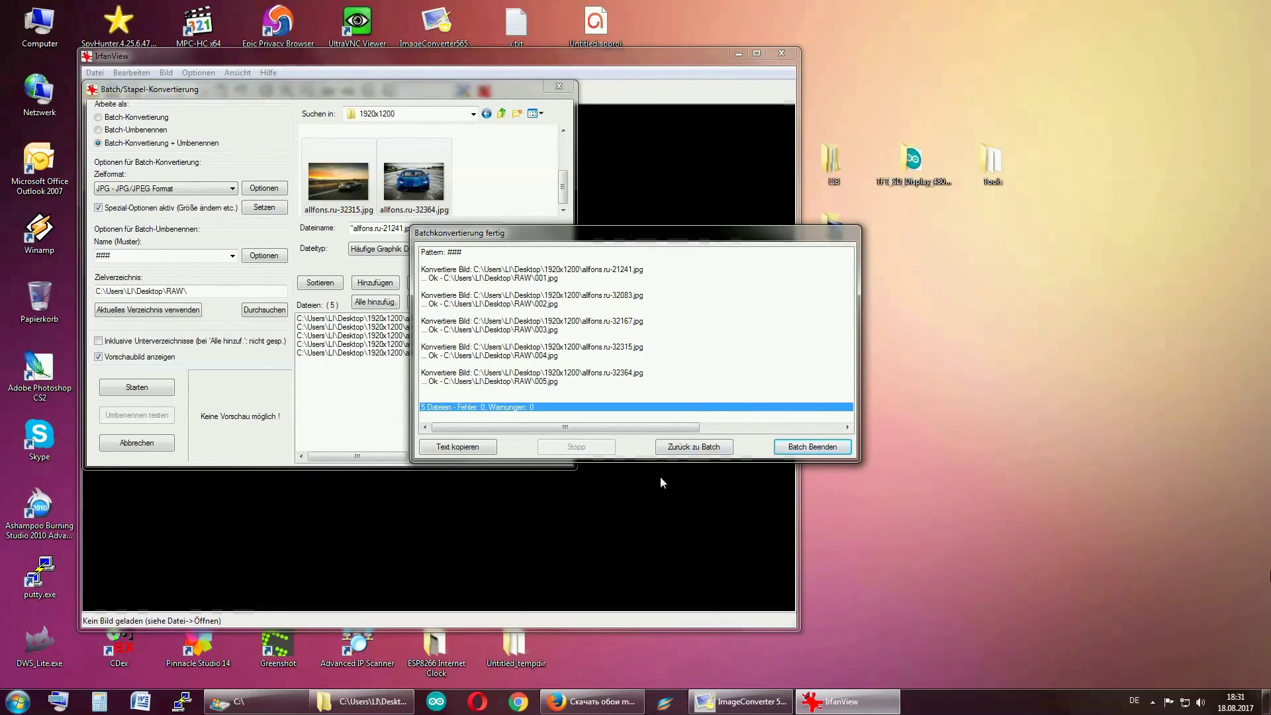
click(812, 447)
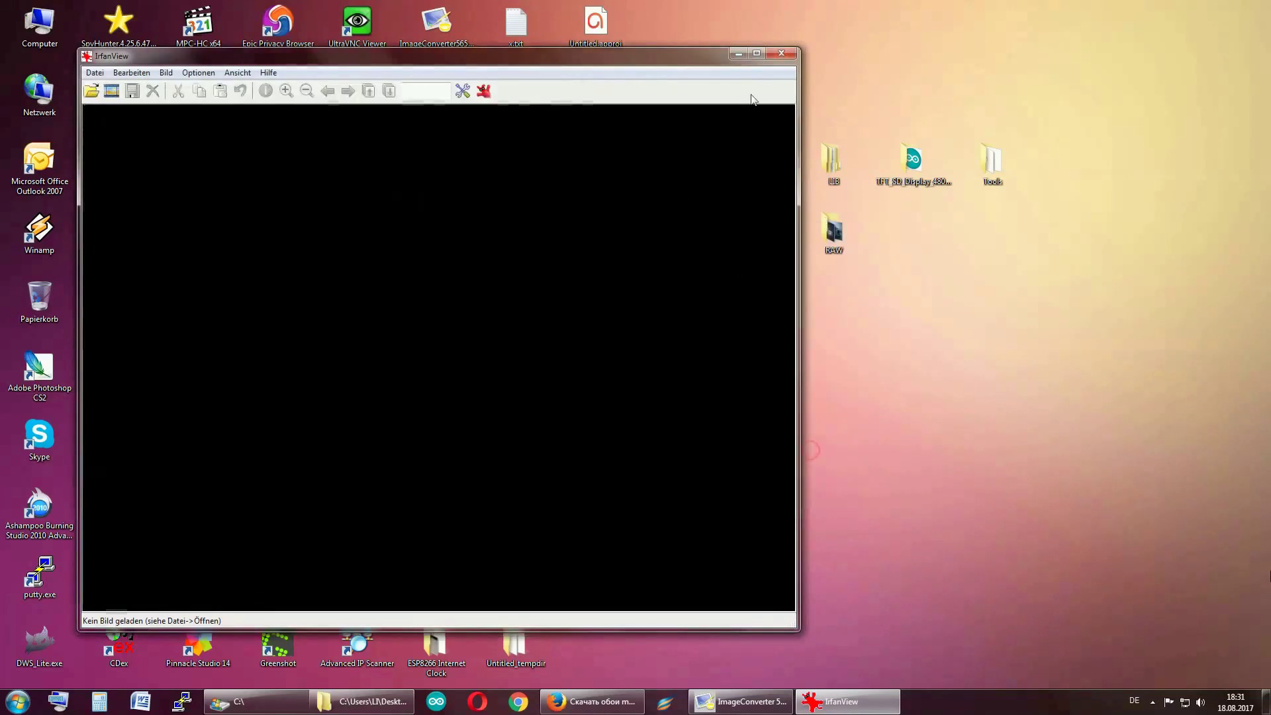
Open the RAW folder on the desktop, check 001.jpg's details and switch to ImageConverter 565, placed clear of the thumbnails
click(738, 53)
double_click(833, 231)
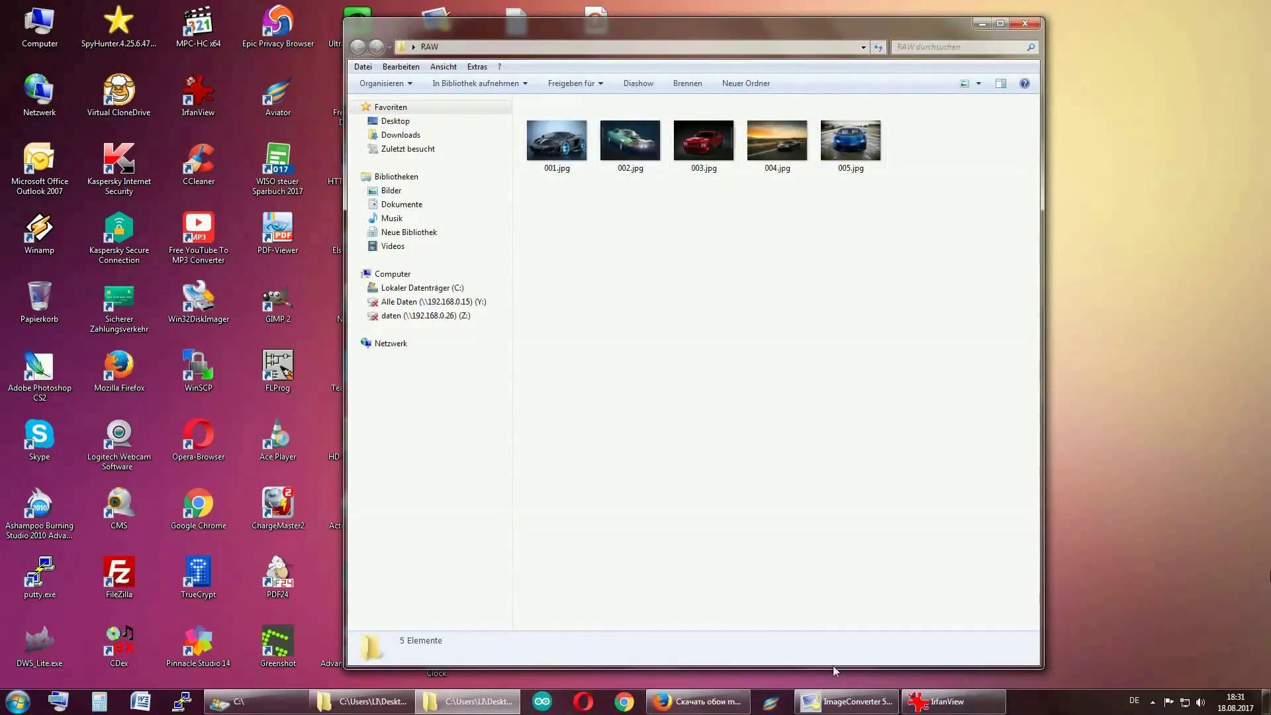
click(841, 702)
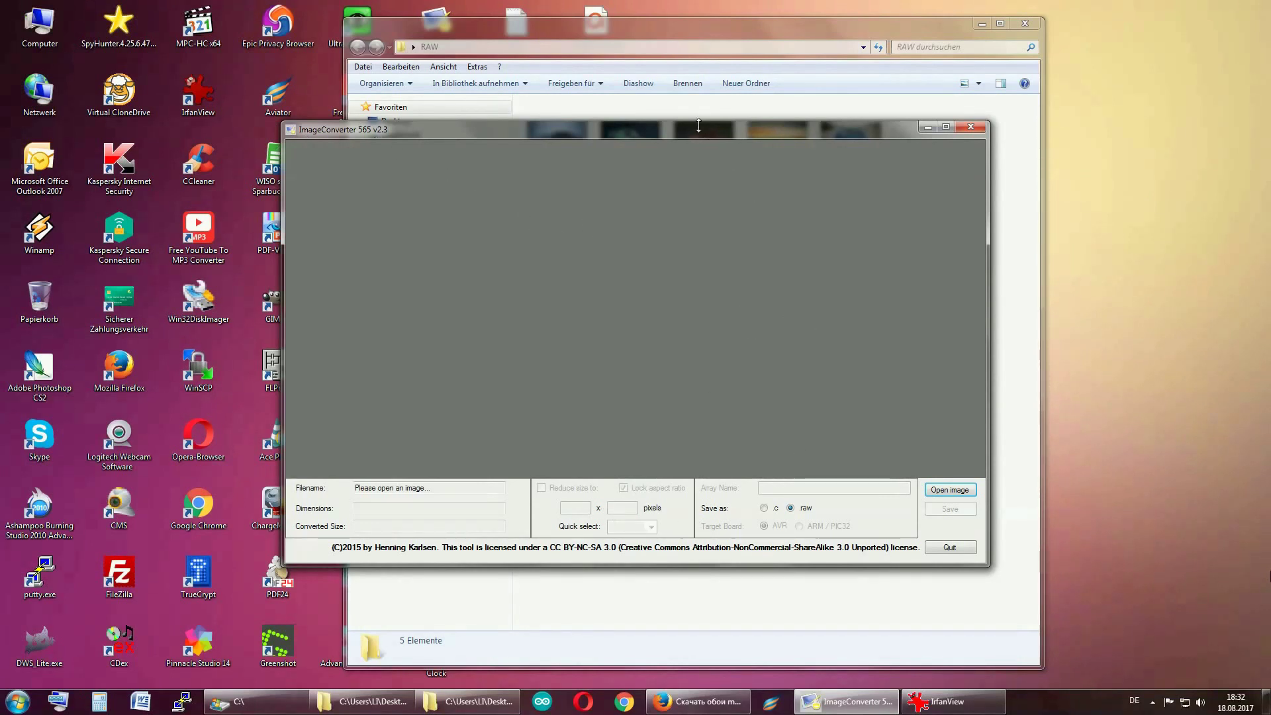
drag(698, 125, 907, 197)
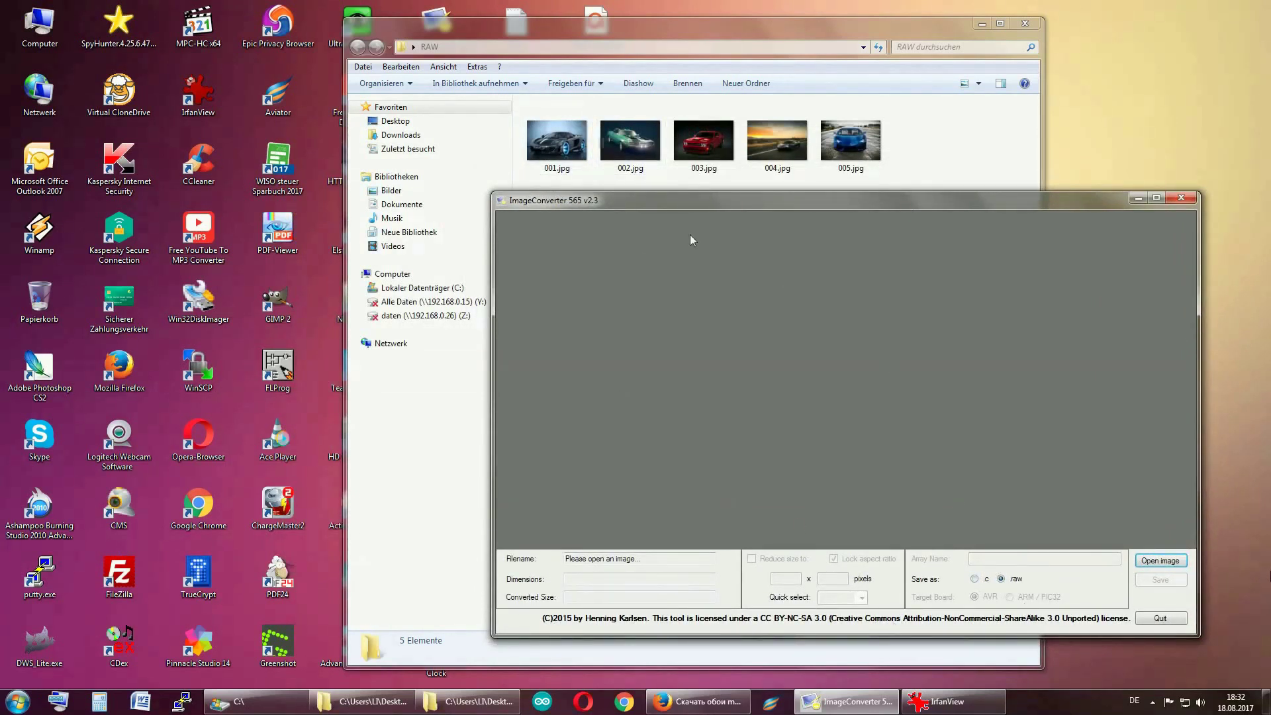
click(556, 142)
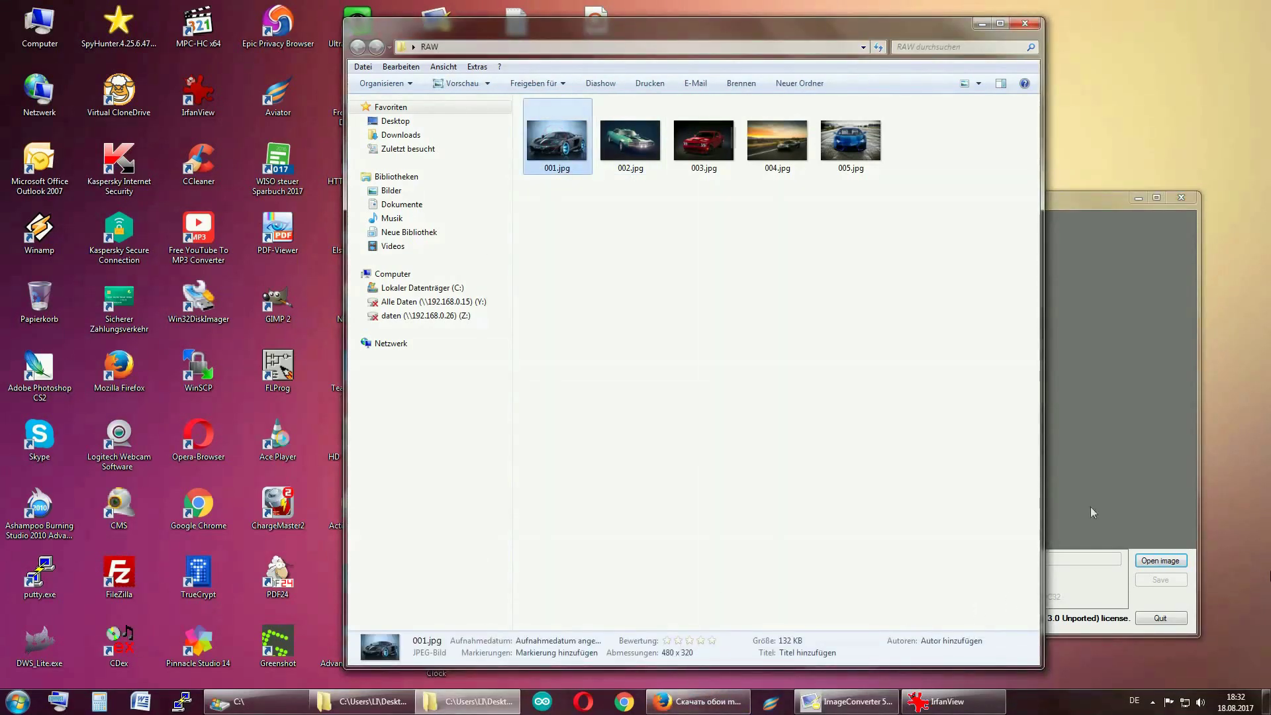
click(1099, 286)
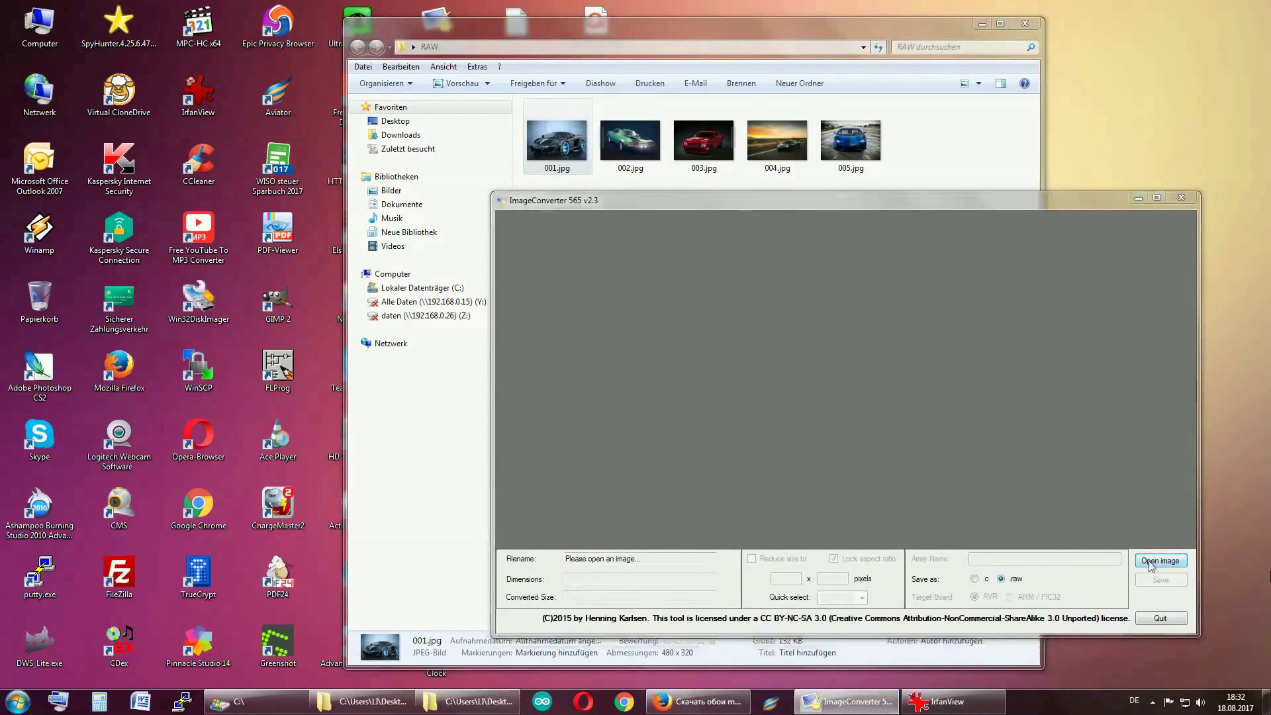
Open 001.jpg from the desktop's RAW folder and enable size reduction to 480 x 320 pixels with the aspect ratio unlocked
click(1159, 561)
click(558, 304)
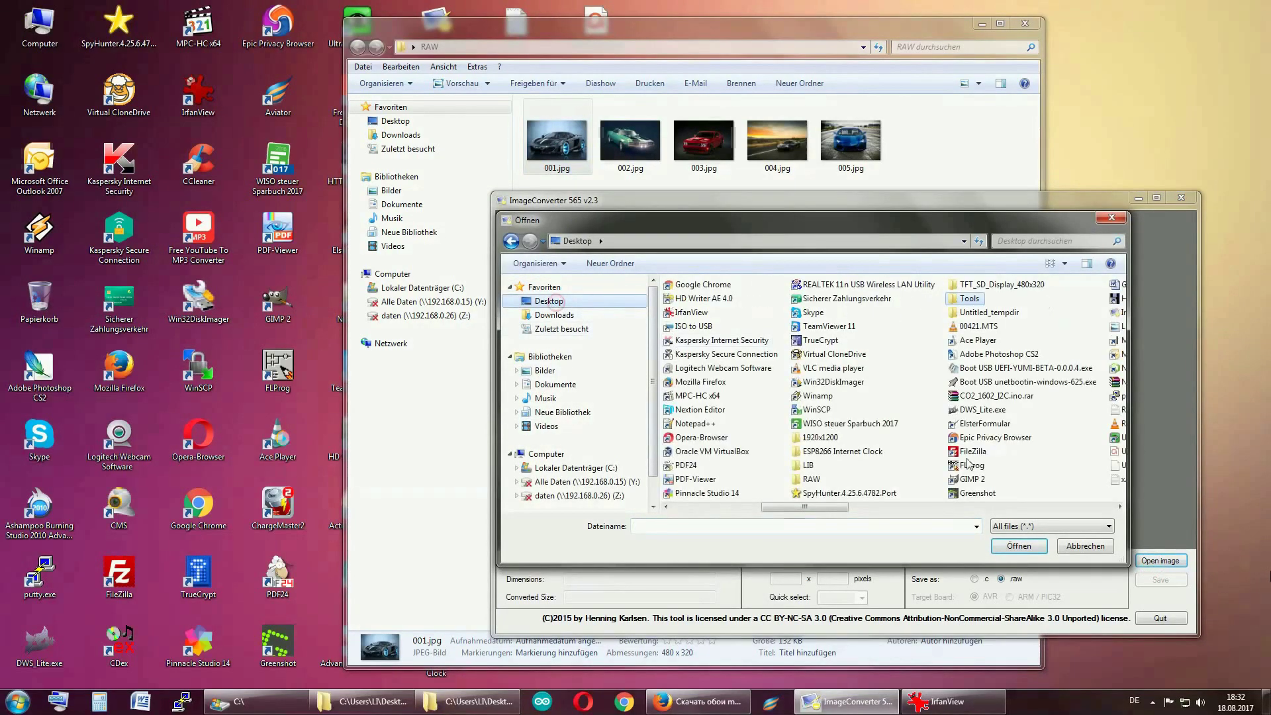
double_click(806, 479)
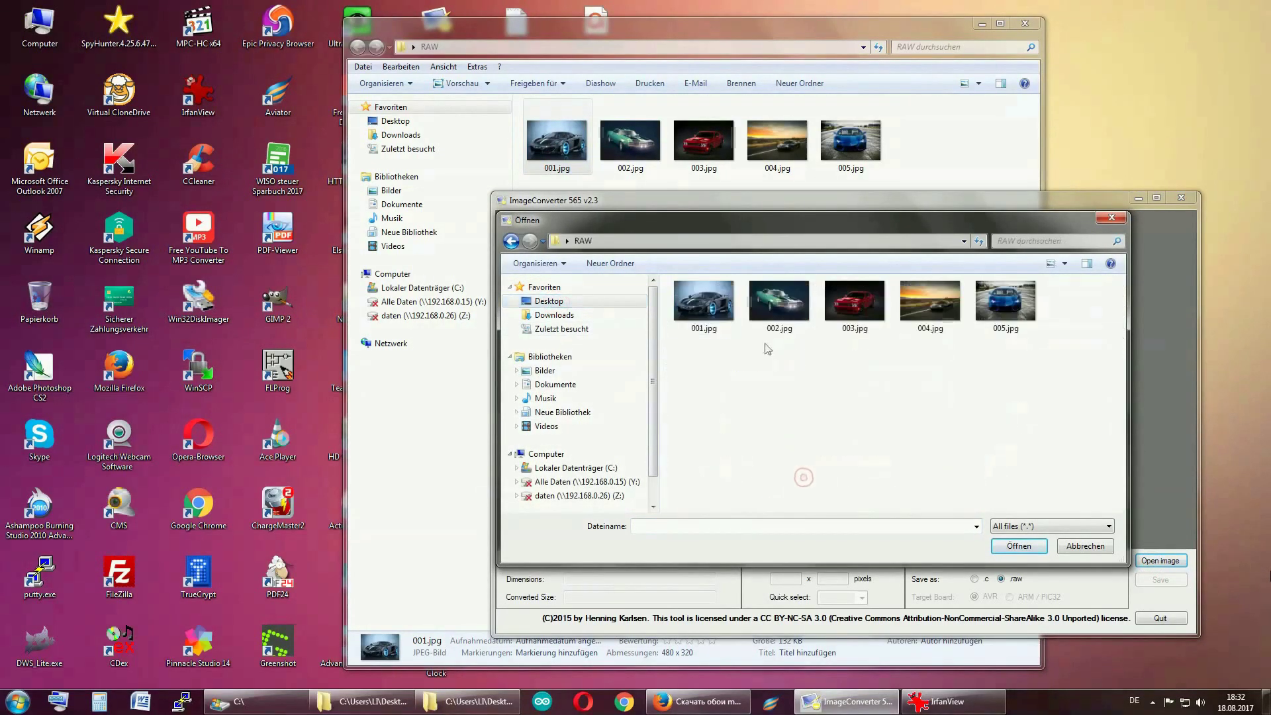
double_click(700, 306)
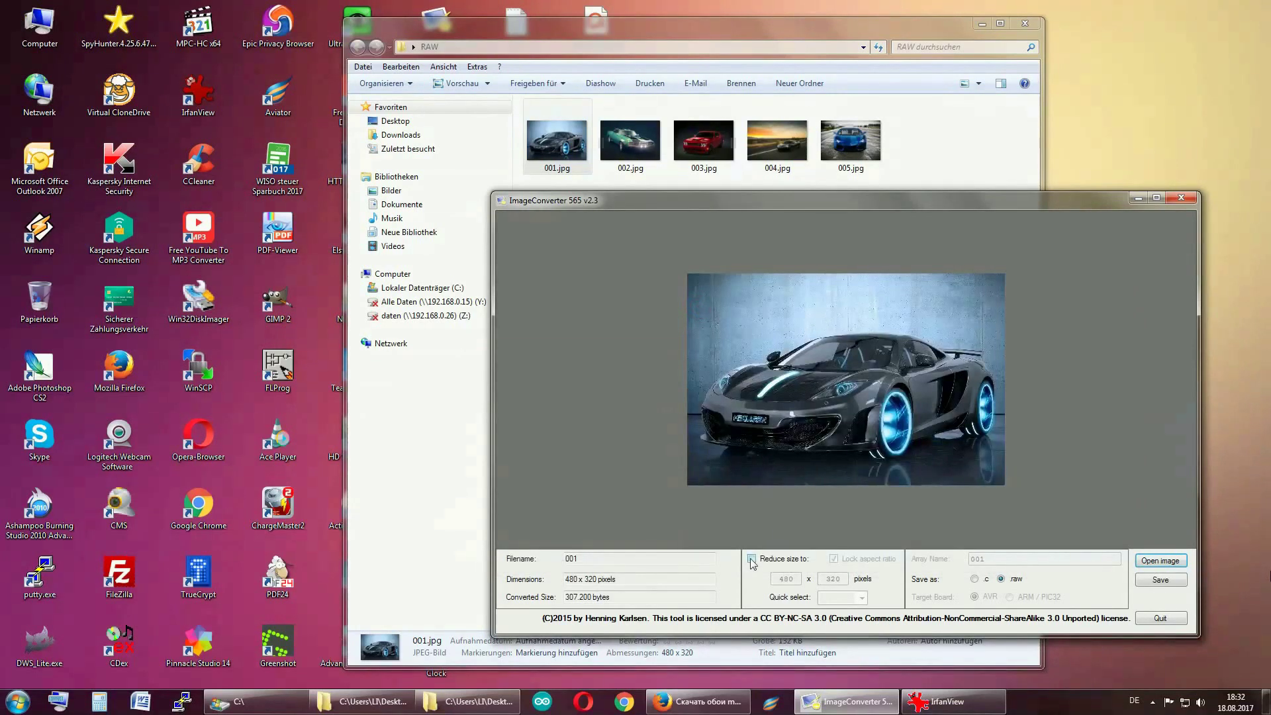
click(752, 560)
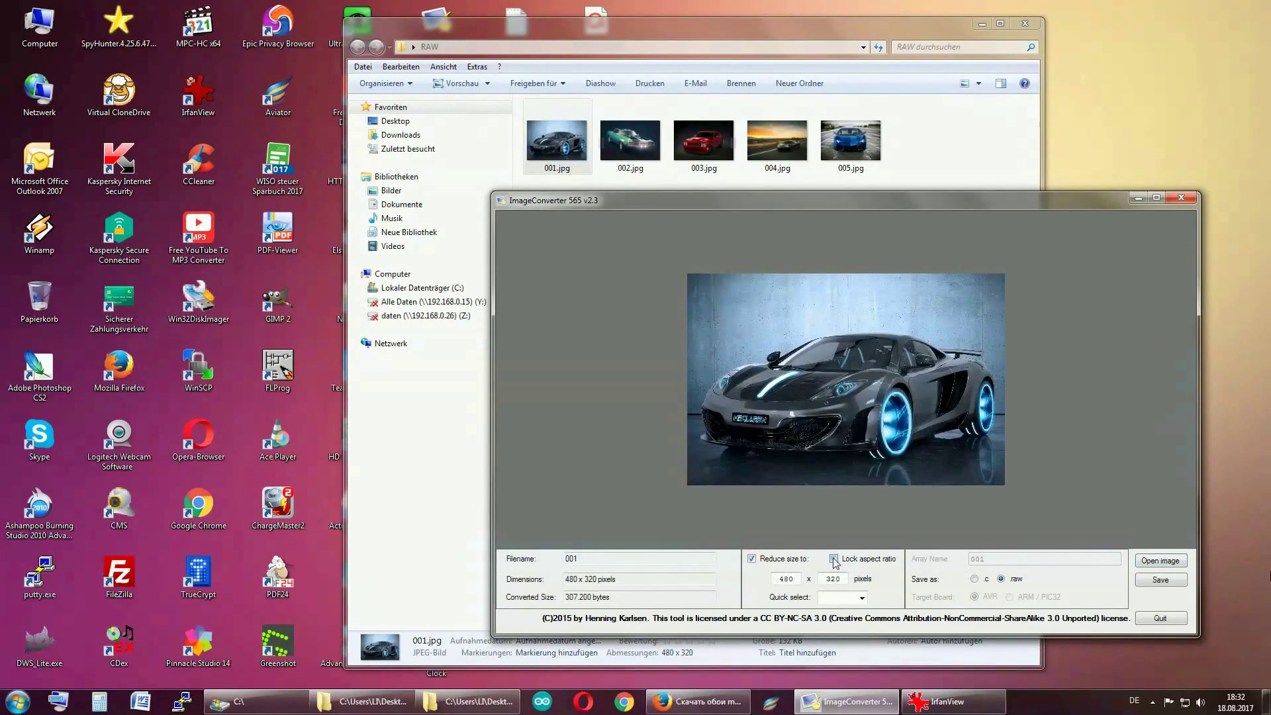
Save the converted image as 001.raw in the desktop's RAW folder
click(1160, 579)
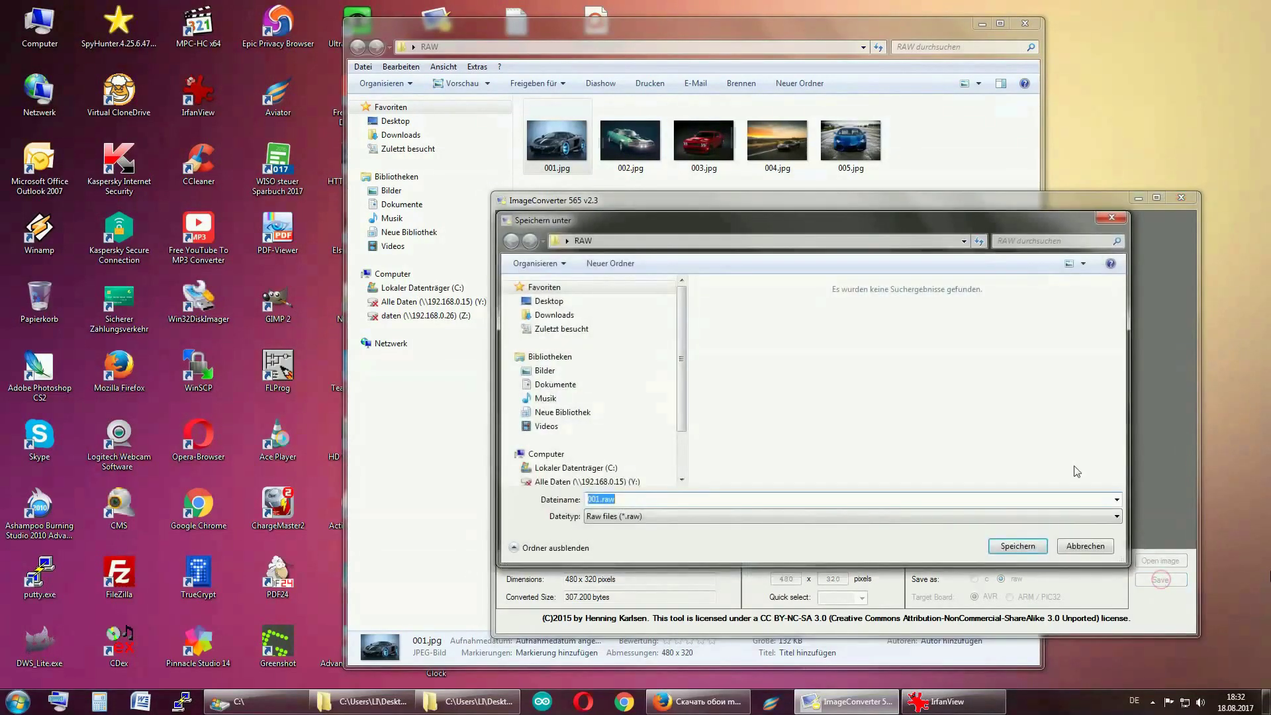
click(548, 303)
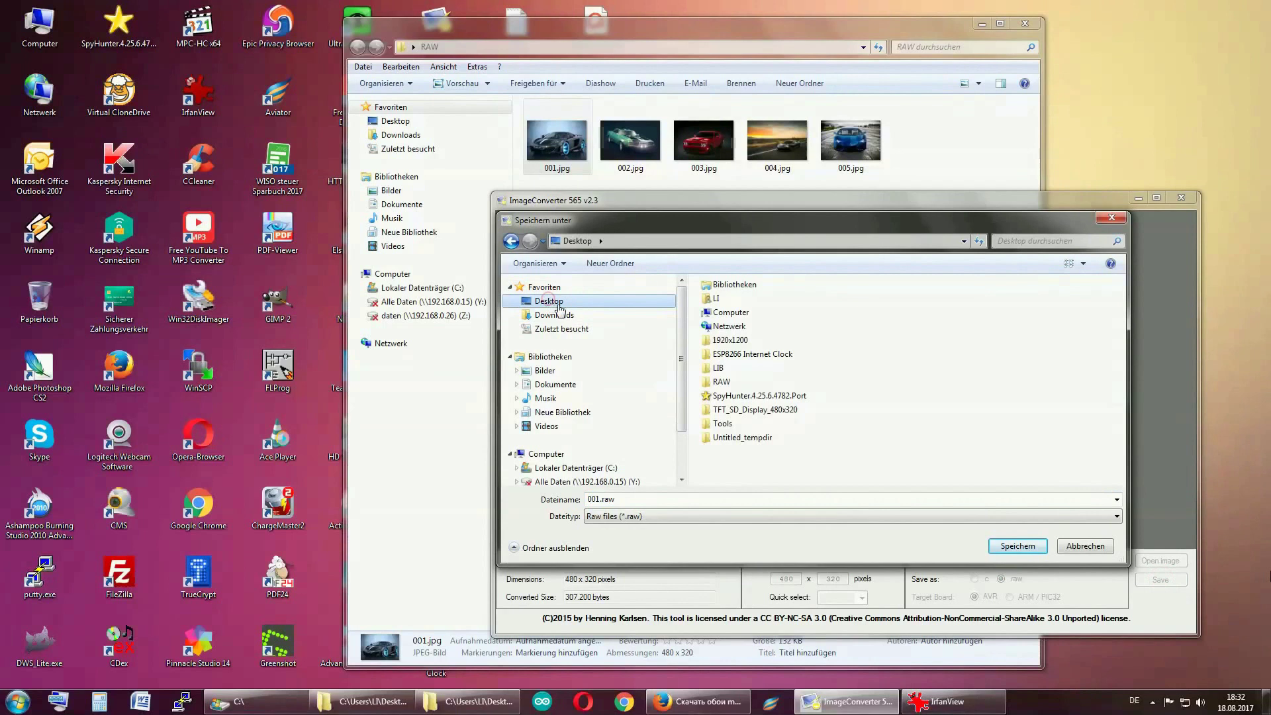
click(721, 381)
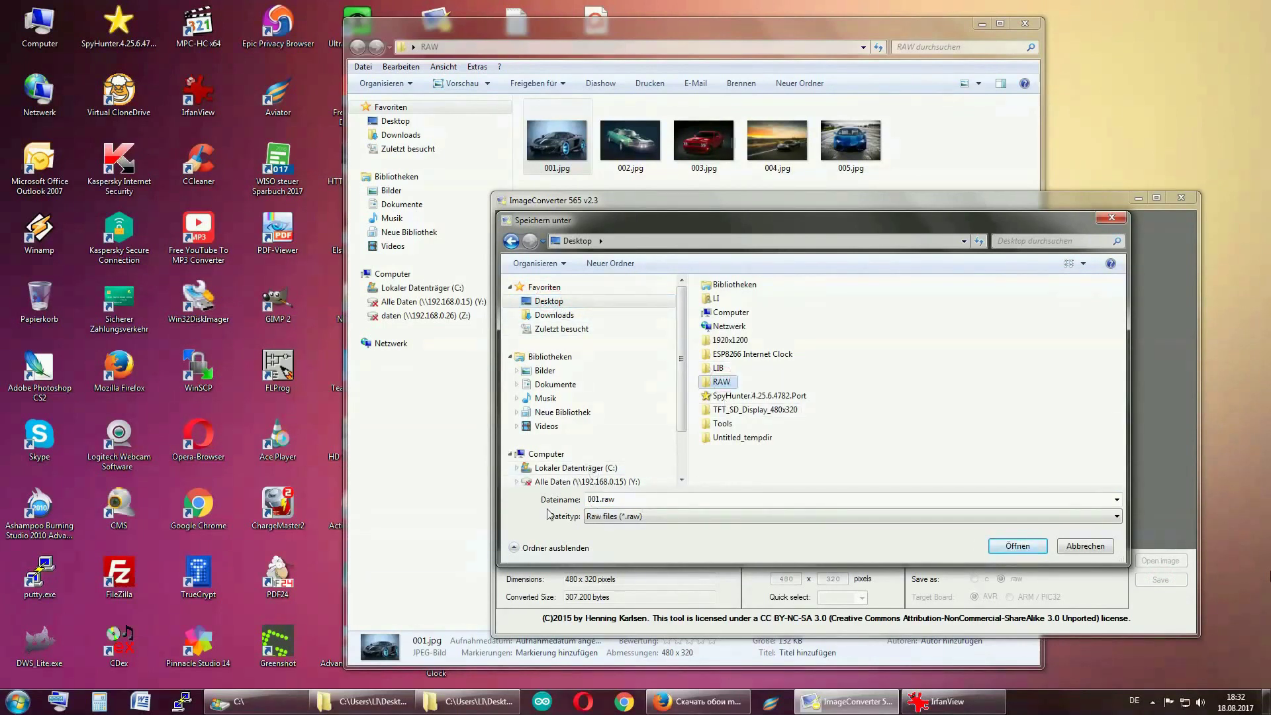
click(687, 499)
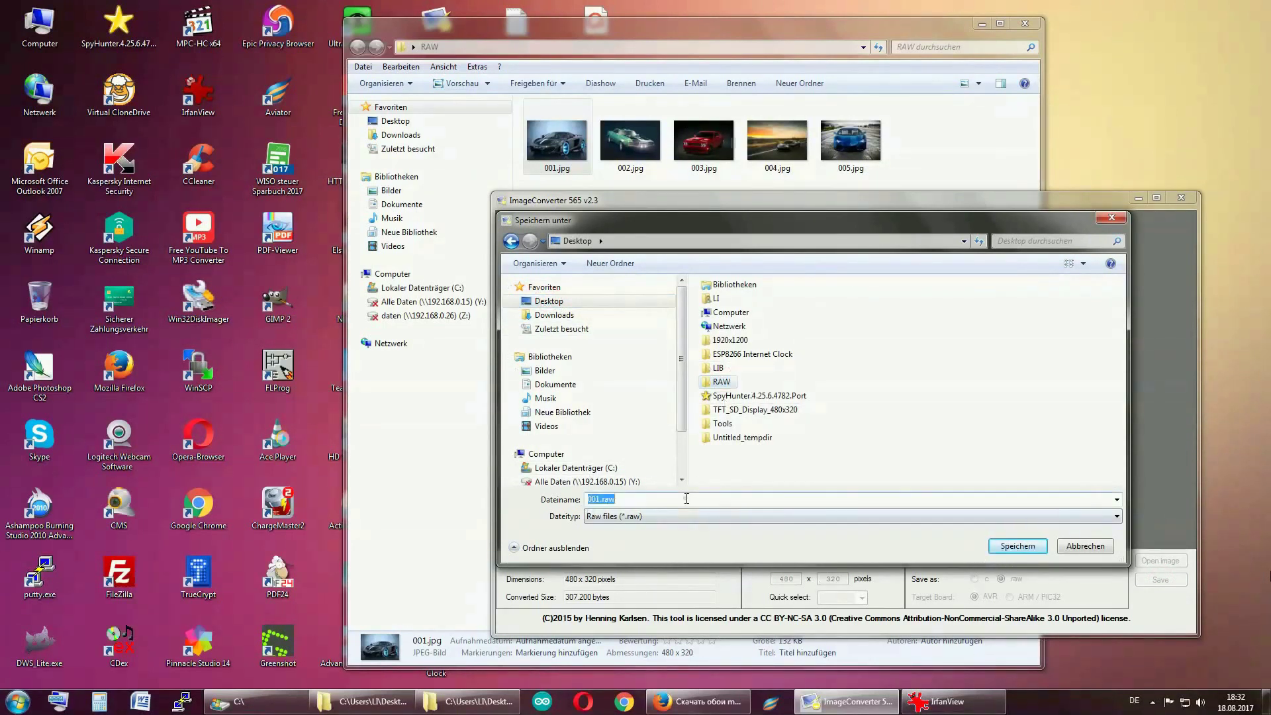
click(702, 498)
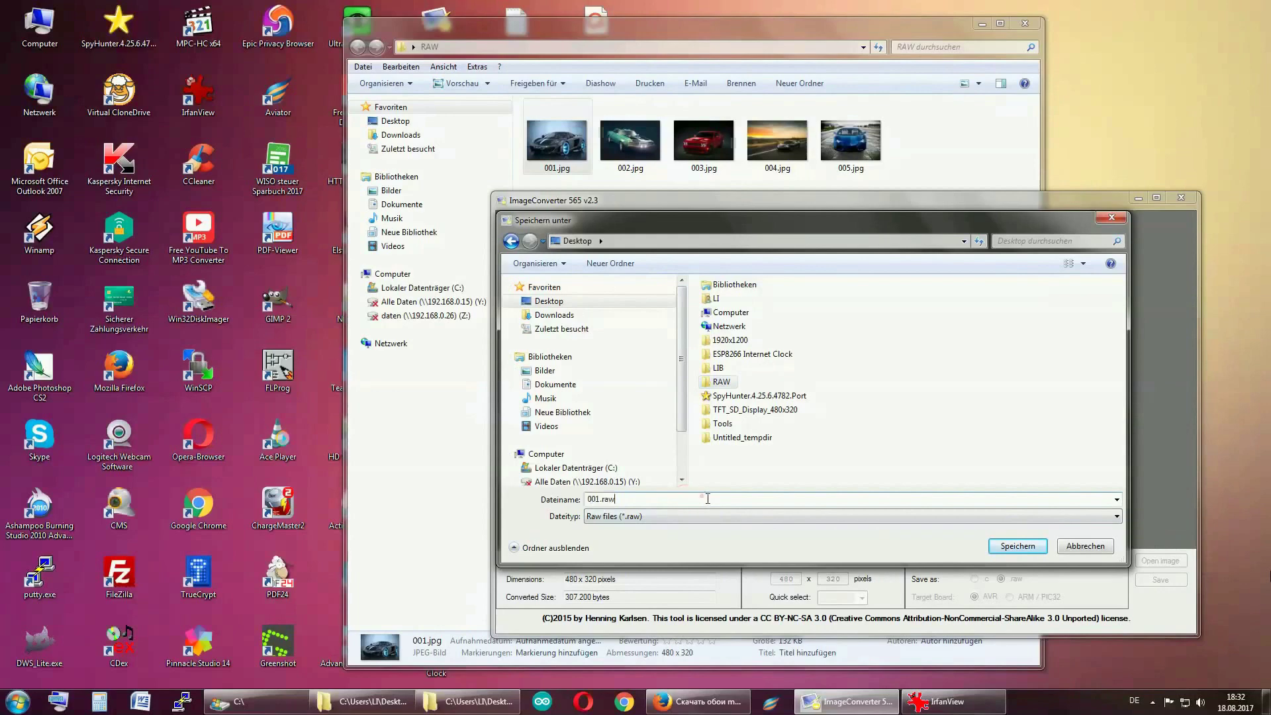
click(1016, 547)
click(1017, 547)
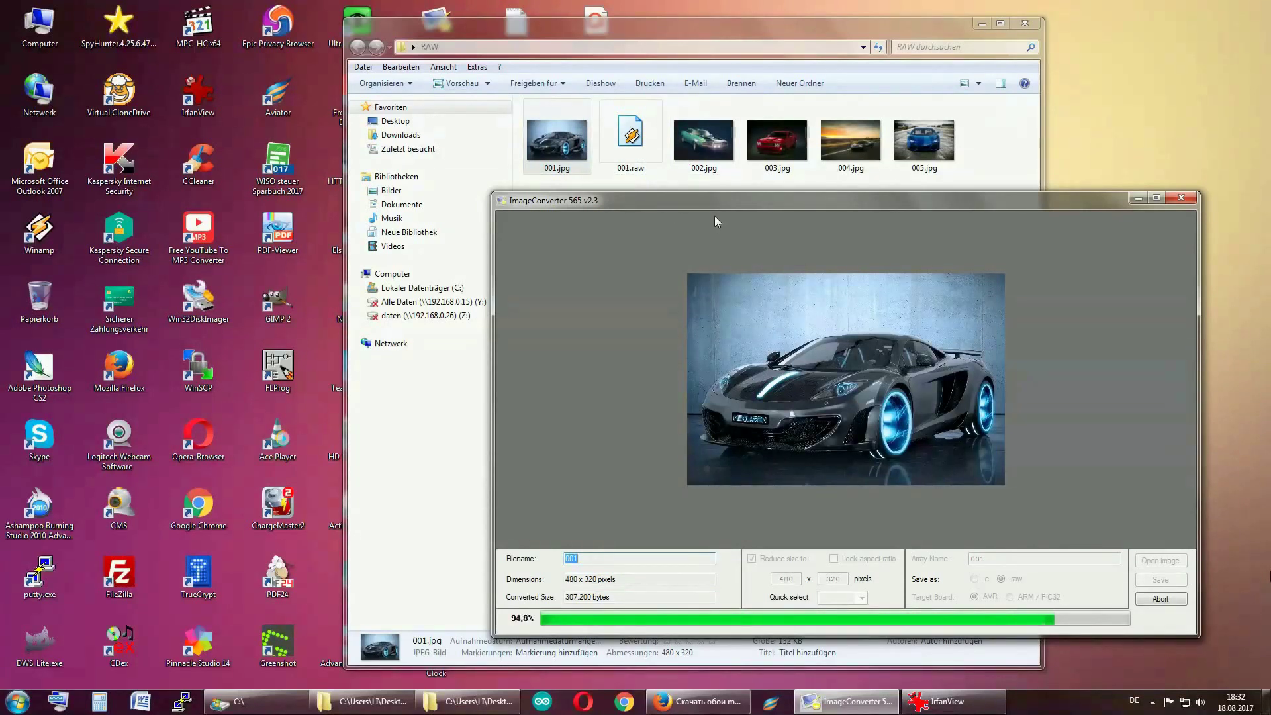
Open 002.jpg, enable size reduction to 480 x 320 pixels and save it as 002.raw in the RAW folder
click(1165, 563)
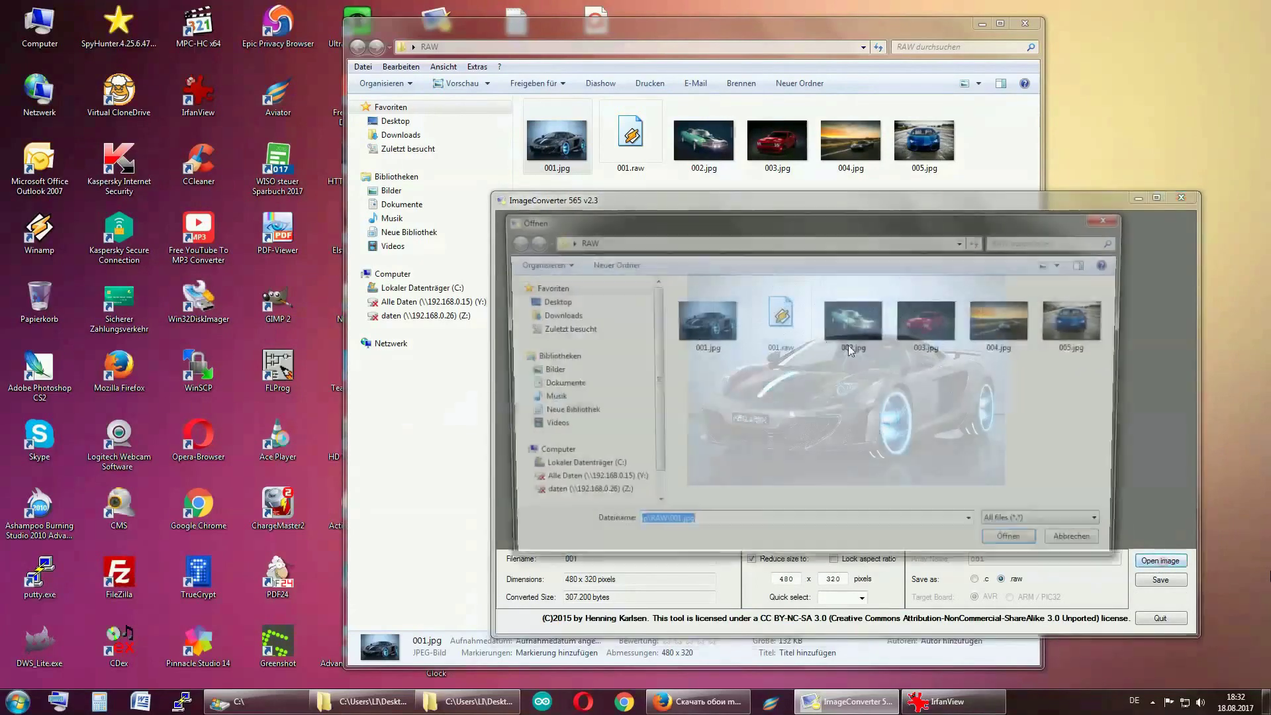
double_click(849, 327)
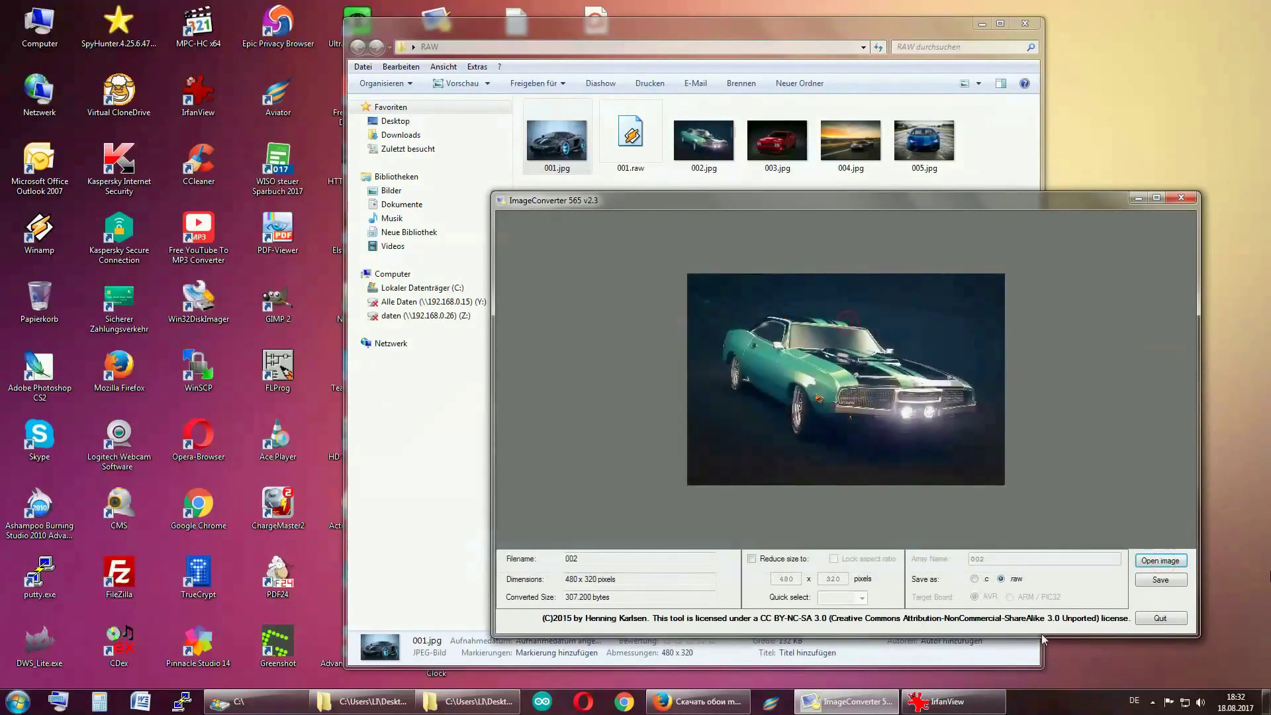
click(752, 559)
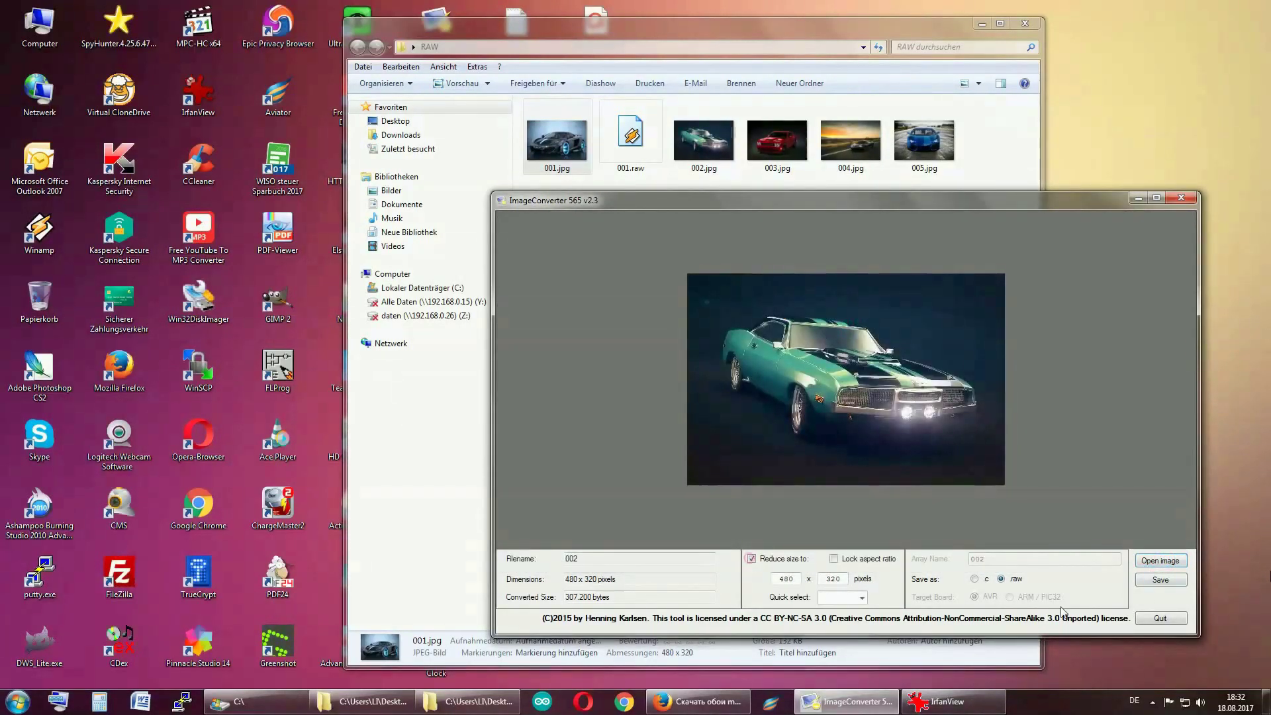
click(1158, 582)
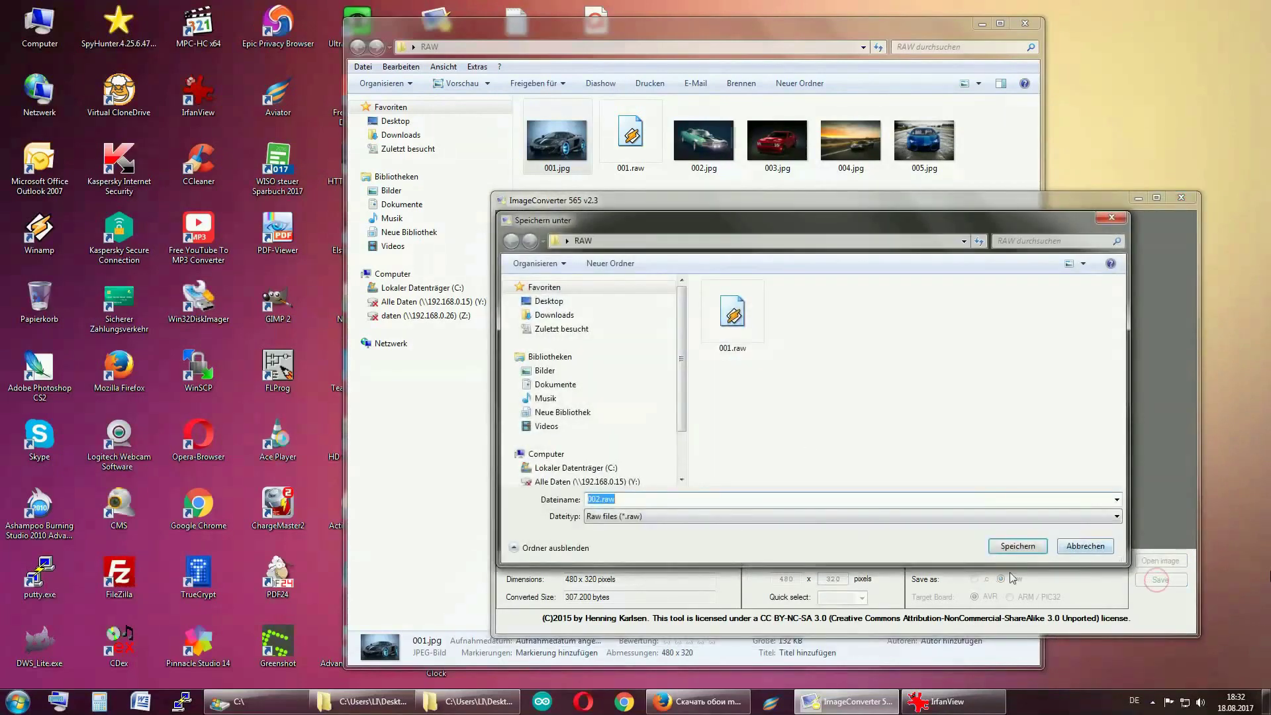
click(1014, 550)
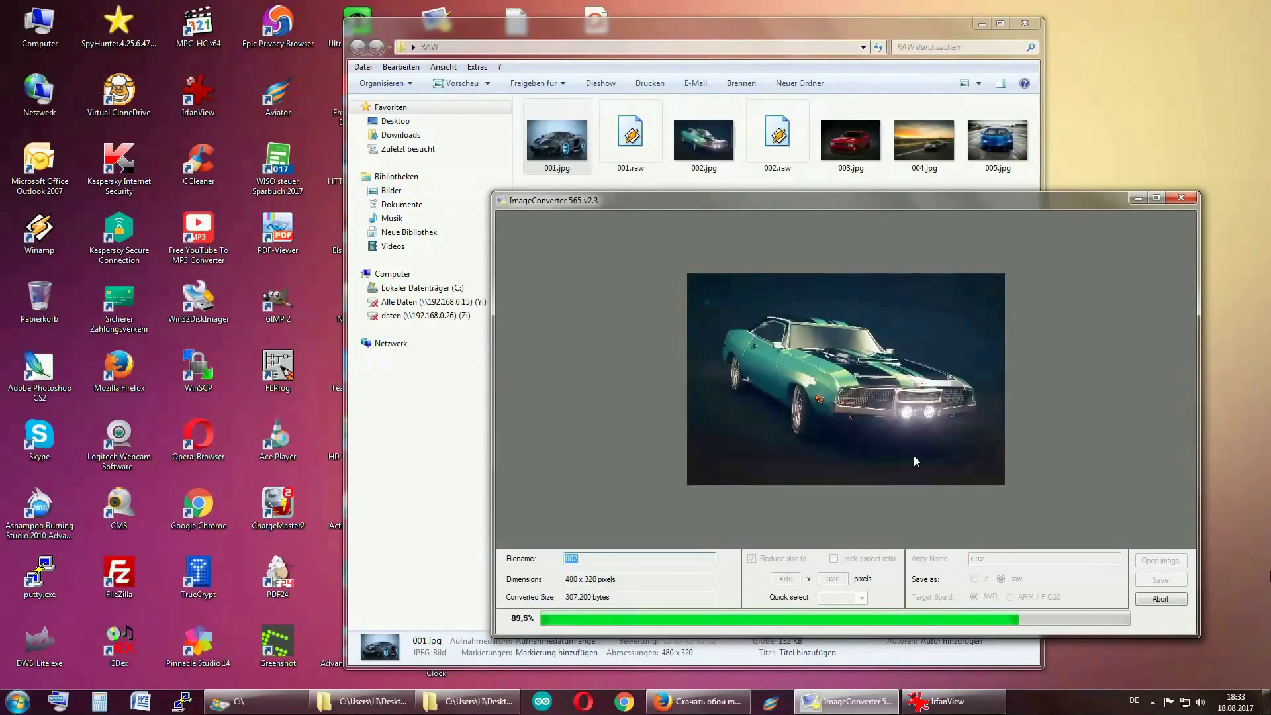
Convert the remaining images 003.jpg to 005.jpg to raw files at 480 x 320 pixels and quit the converter
mouse_move(852, 149)
mouse_down()
mouse_move(899, 253)
mouse_move(857, 576)
mouse_up()
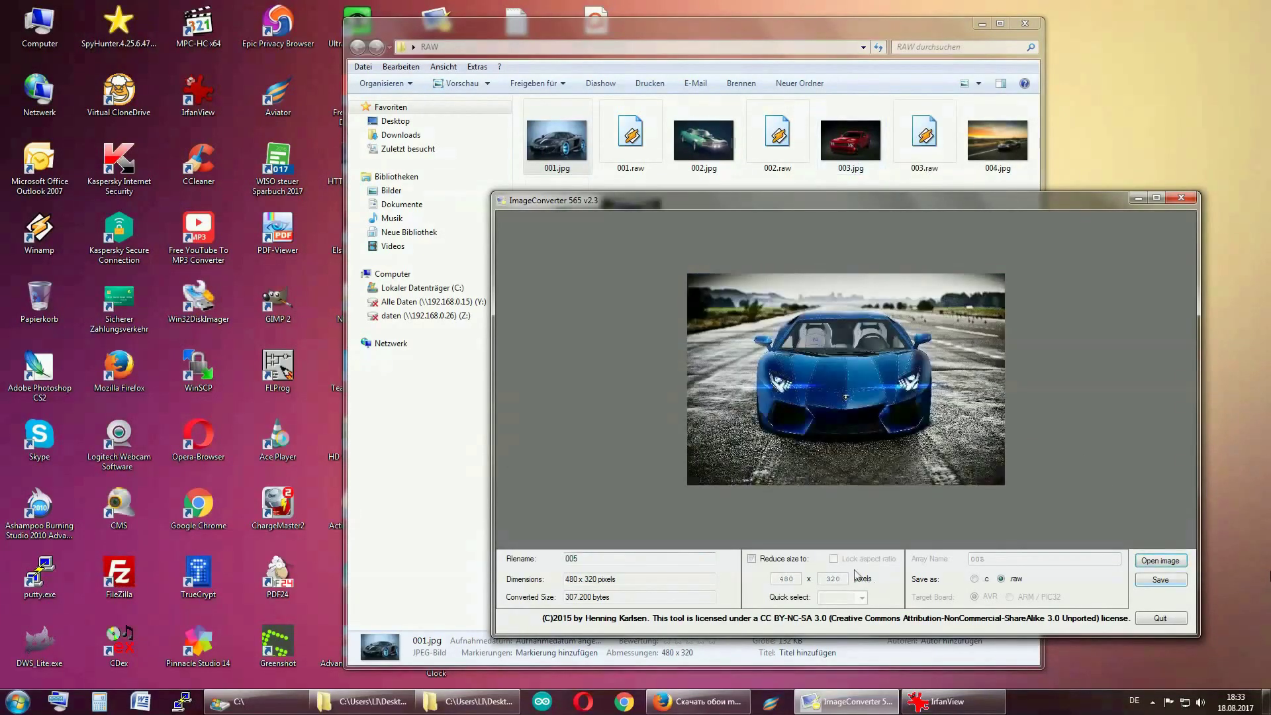
click(1160, 580)
click(1019, 546)
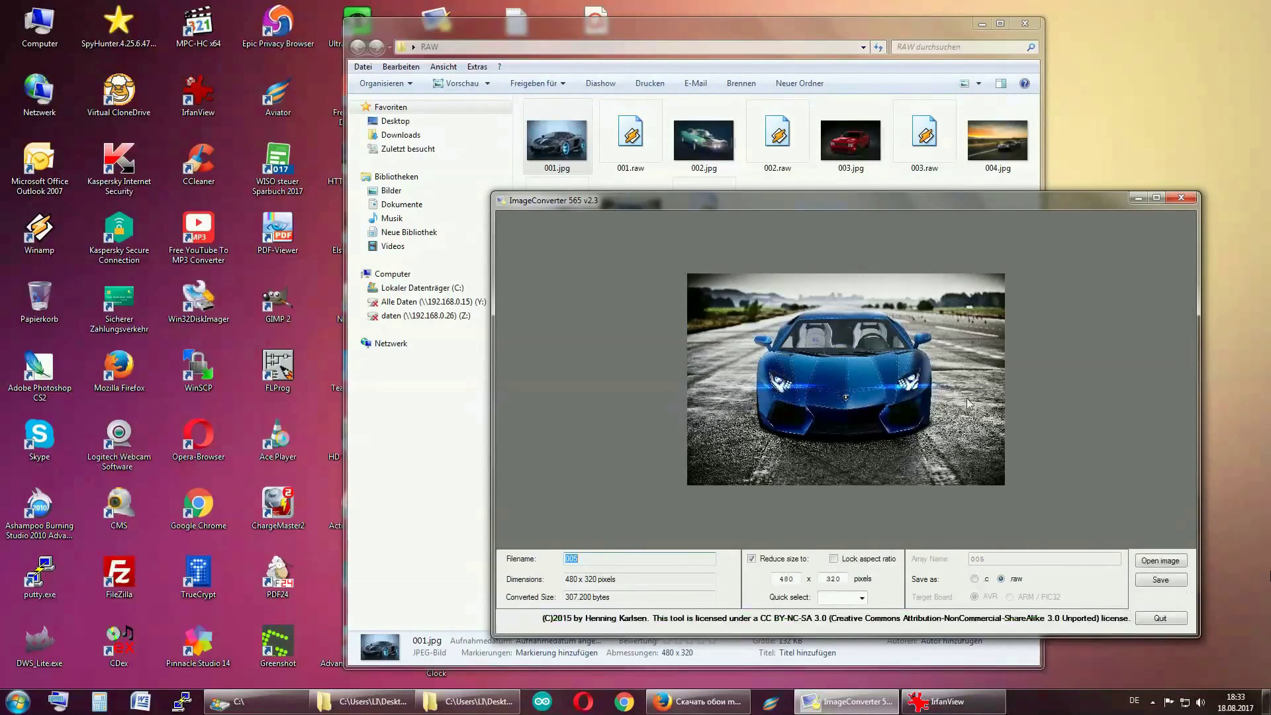
click(1160, 618)
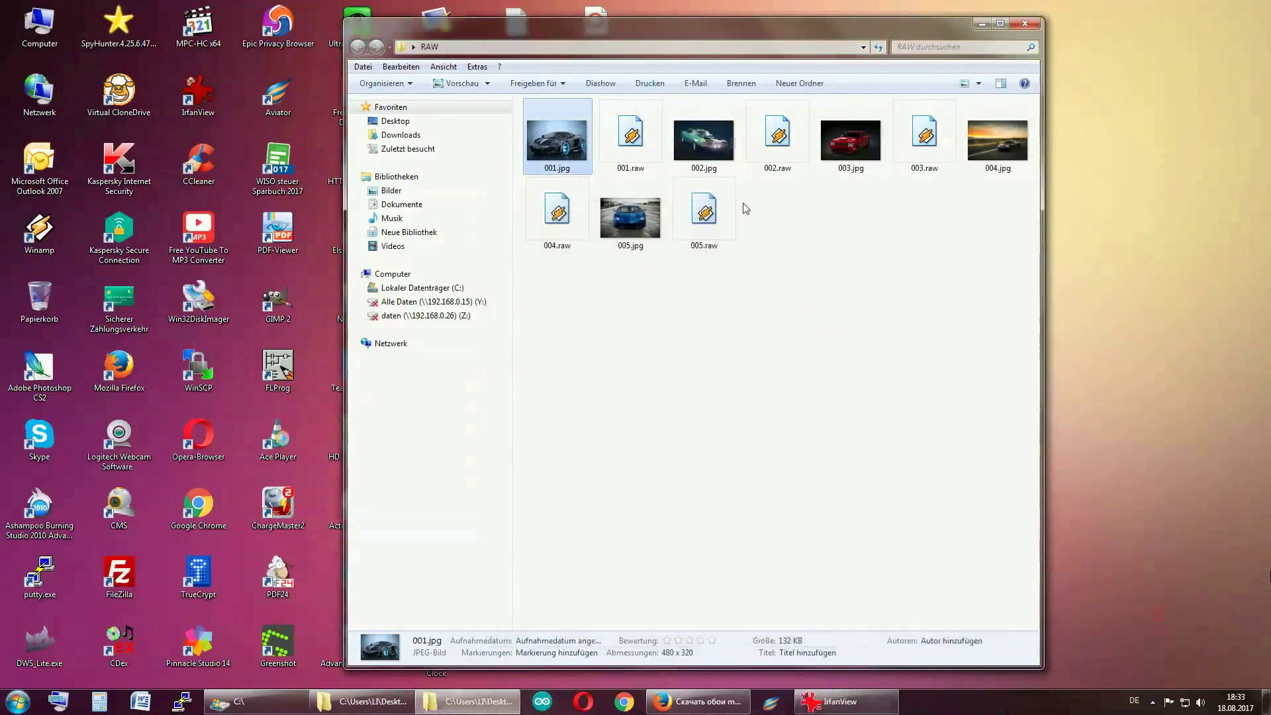
Check 001.raw's details in the RAW folder and sort the folder's contents by type
click(619, 218)
click(748, 143)
click(642, 132)
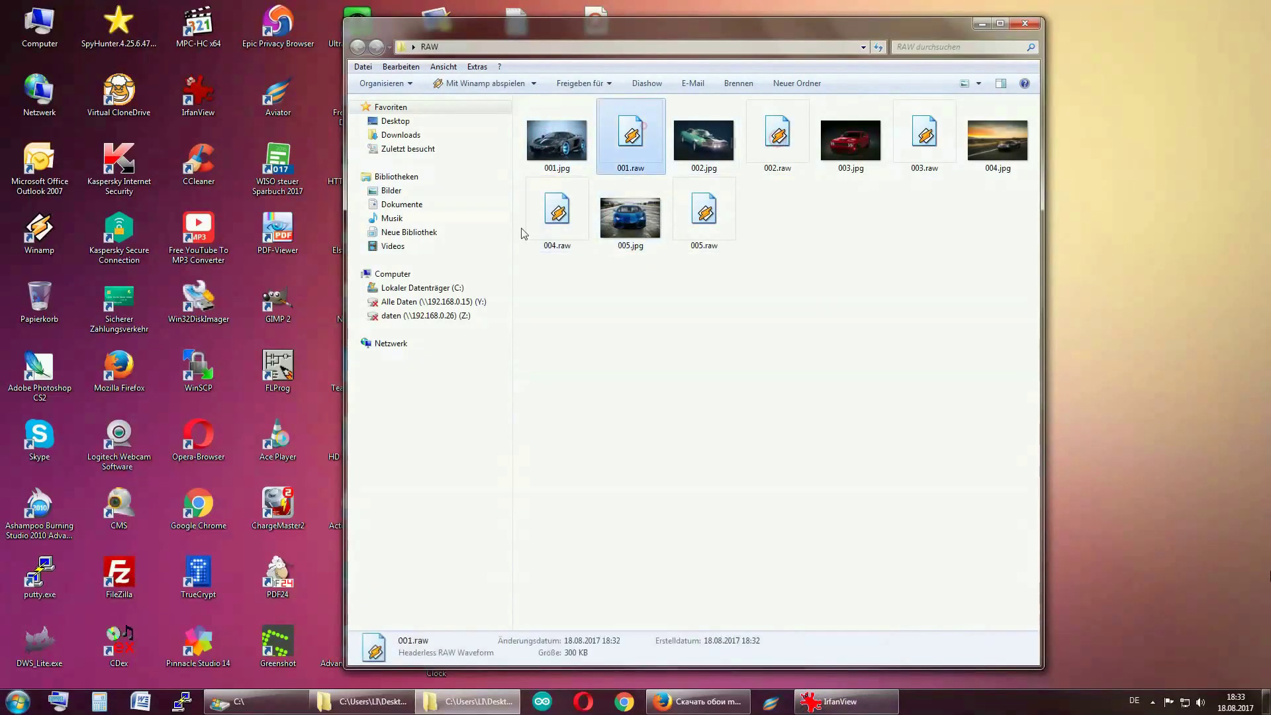
click(560, 209)
right_click(817, 242)
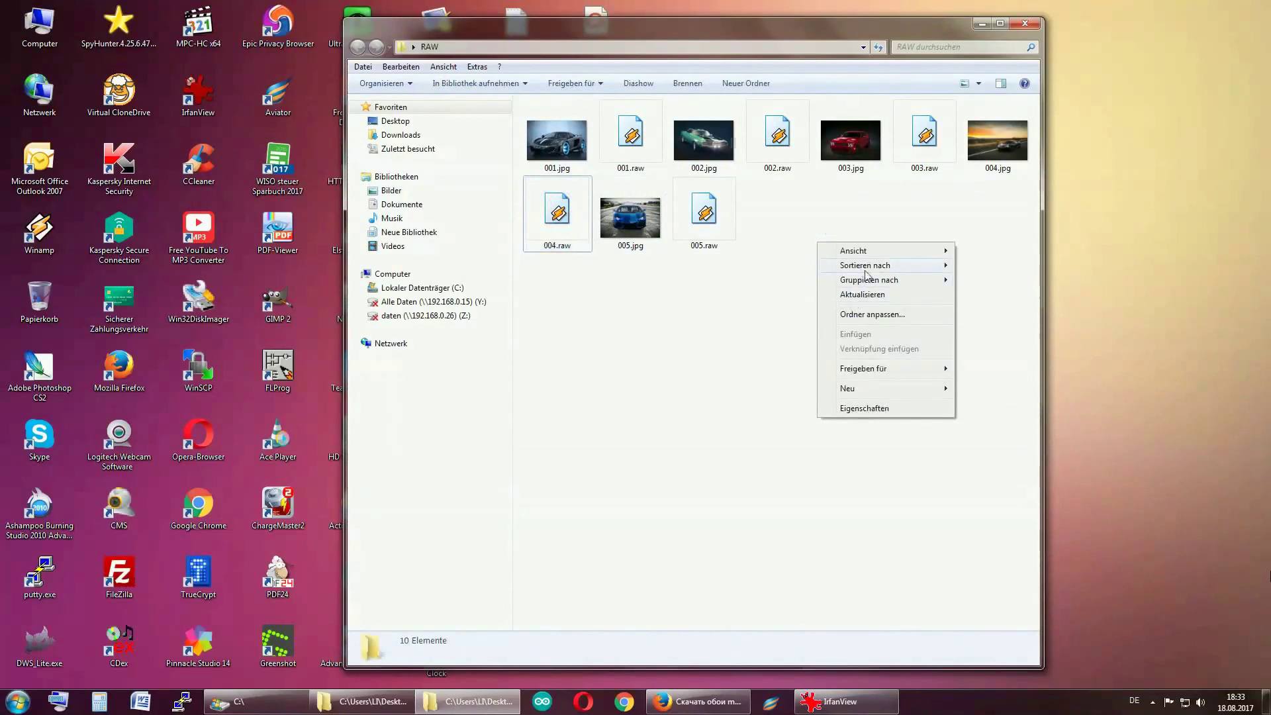
mouse_move(865, 265)
click(991, 294)
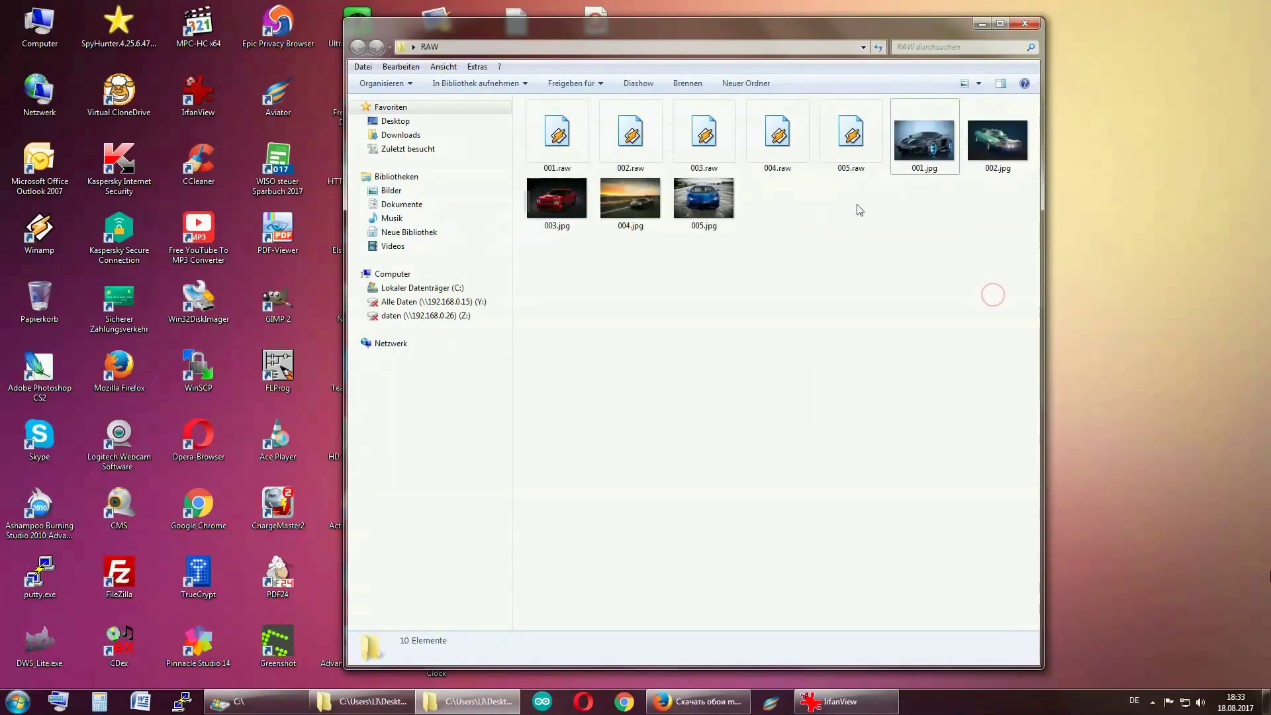
Select the raw files 001.raw to 005.raw as a group to review them, and minimise the RAW folder window
click(558, 133)
click(836, 154)
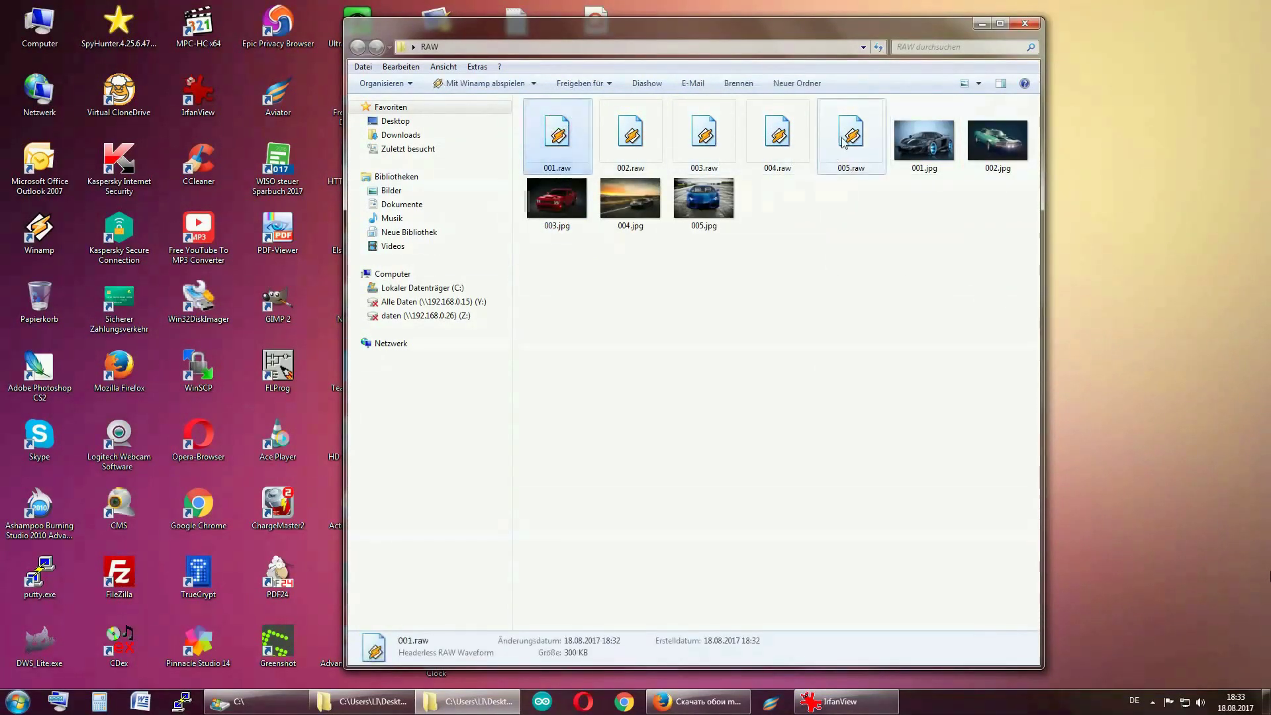
shift+click(778, 136)
shift+click(645, 129)
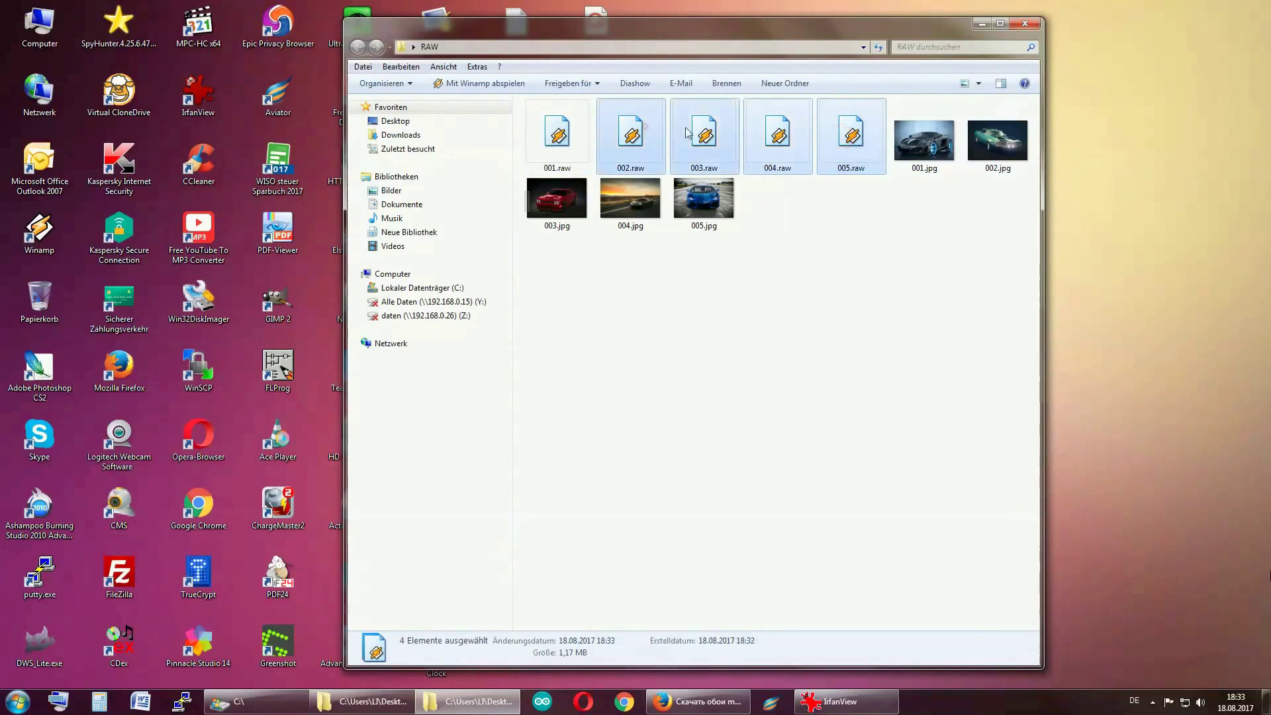
shift+click(568, 140)
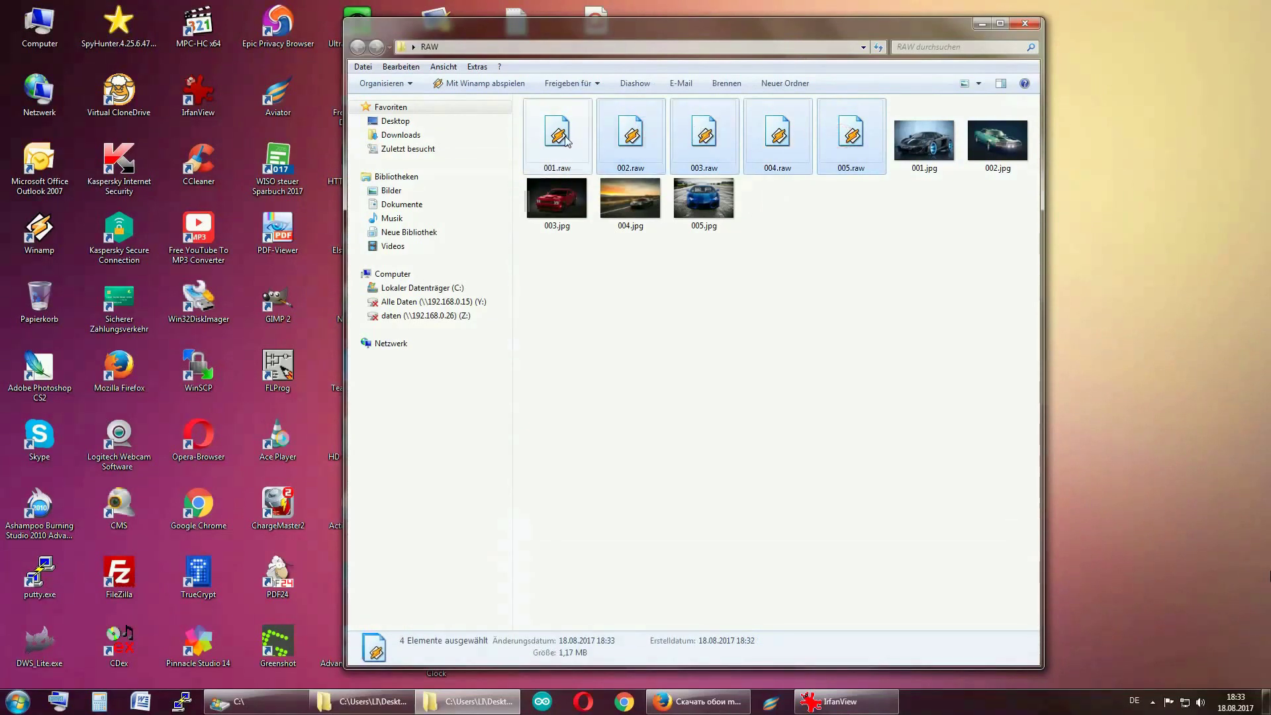
click(980, 23)
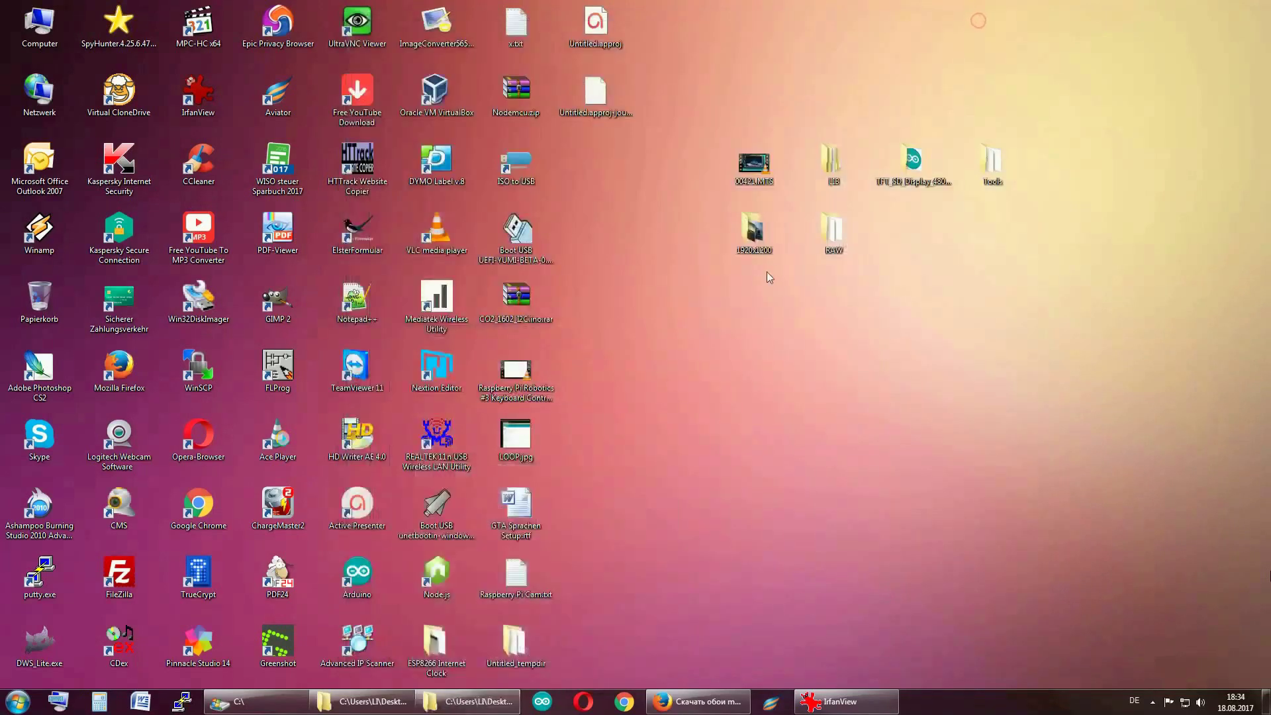
View the contents of the desktop folders TFT_SD_Display_480x320, LIB and Tools, minimising each window after viewing
double_click(922, 168)
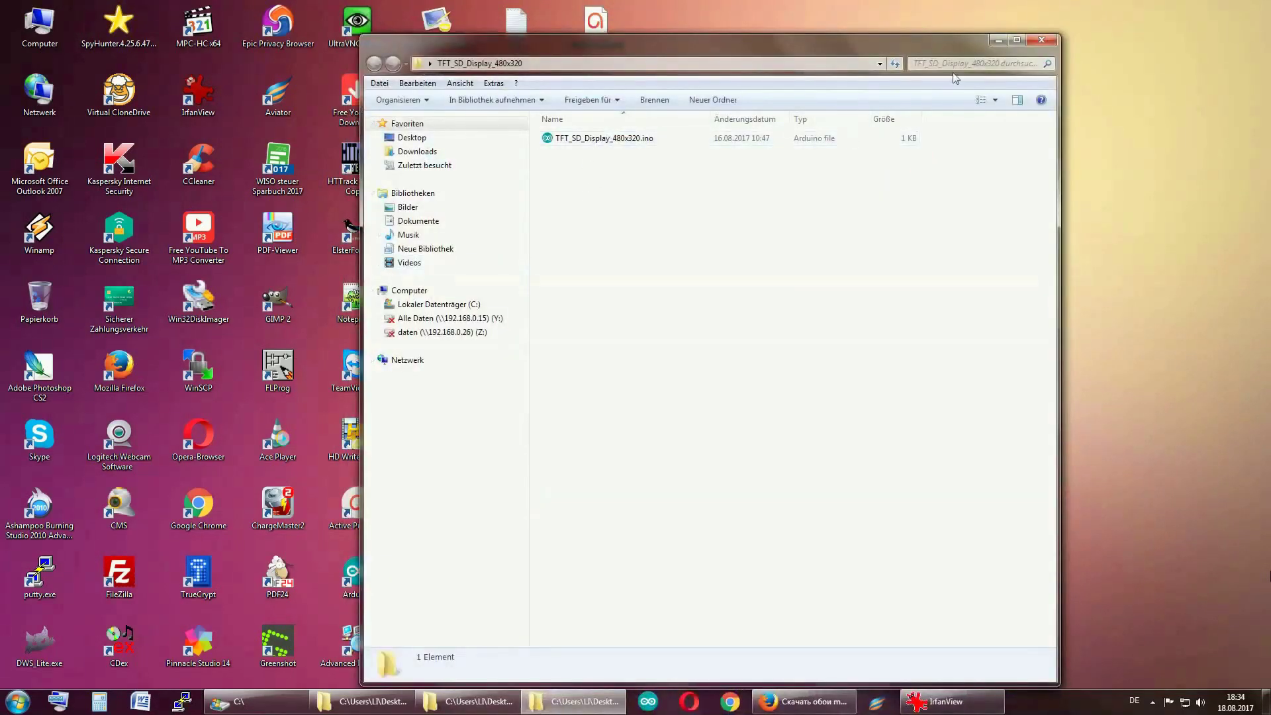
click(997, 43)
double_click(828, 167)
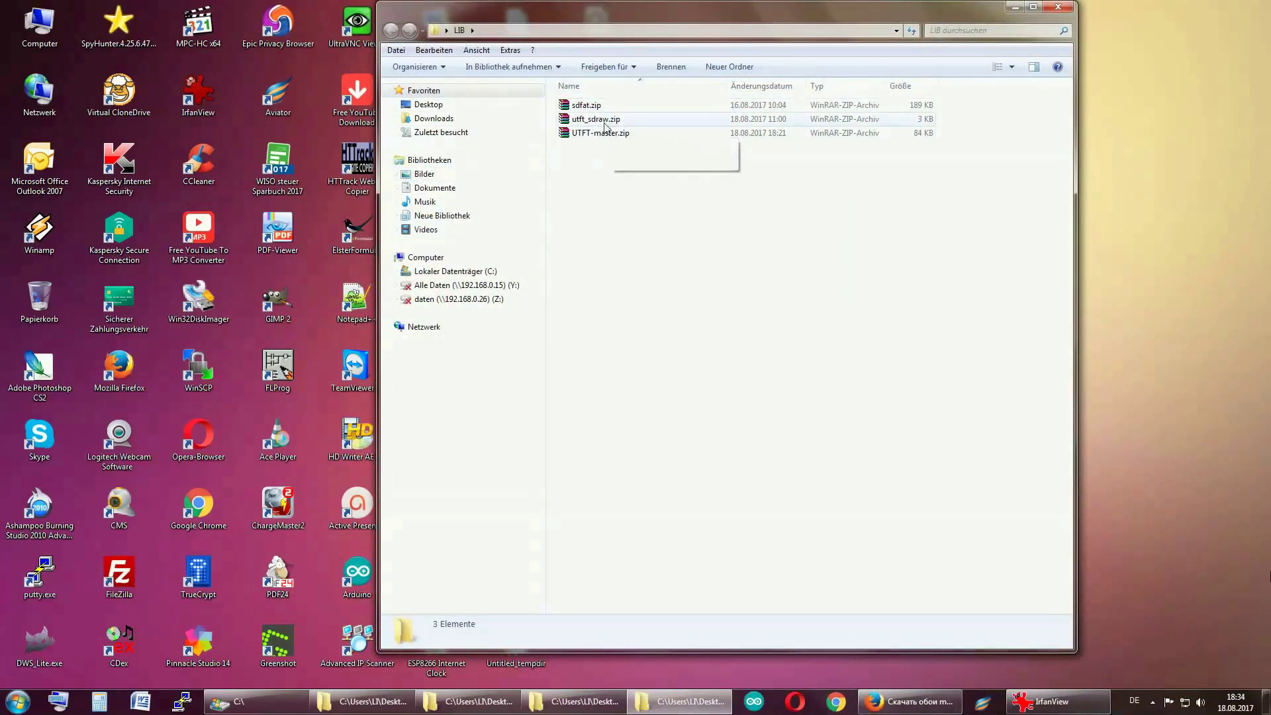
click(1015, 8)
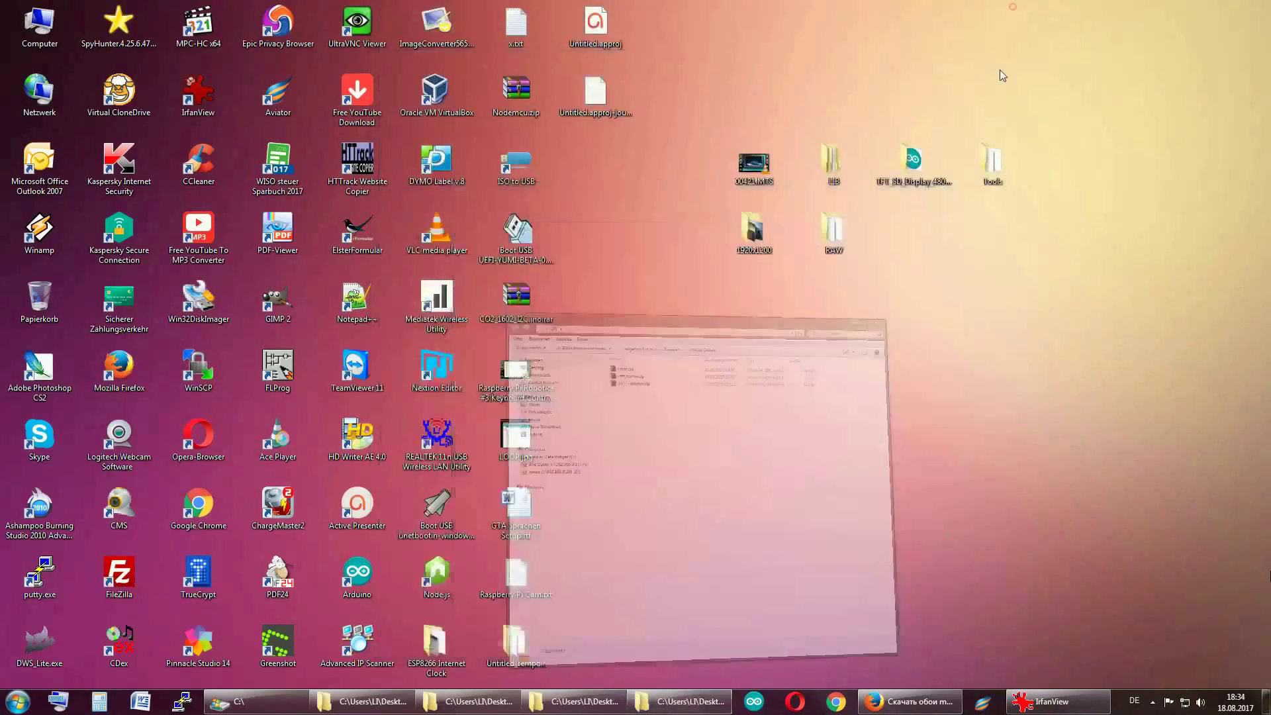
double_click(992, 161)
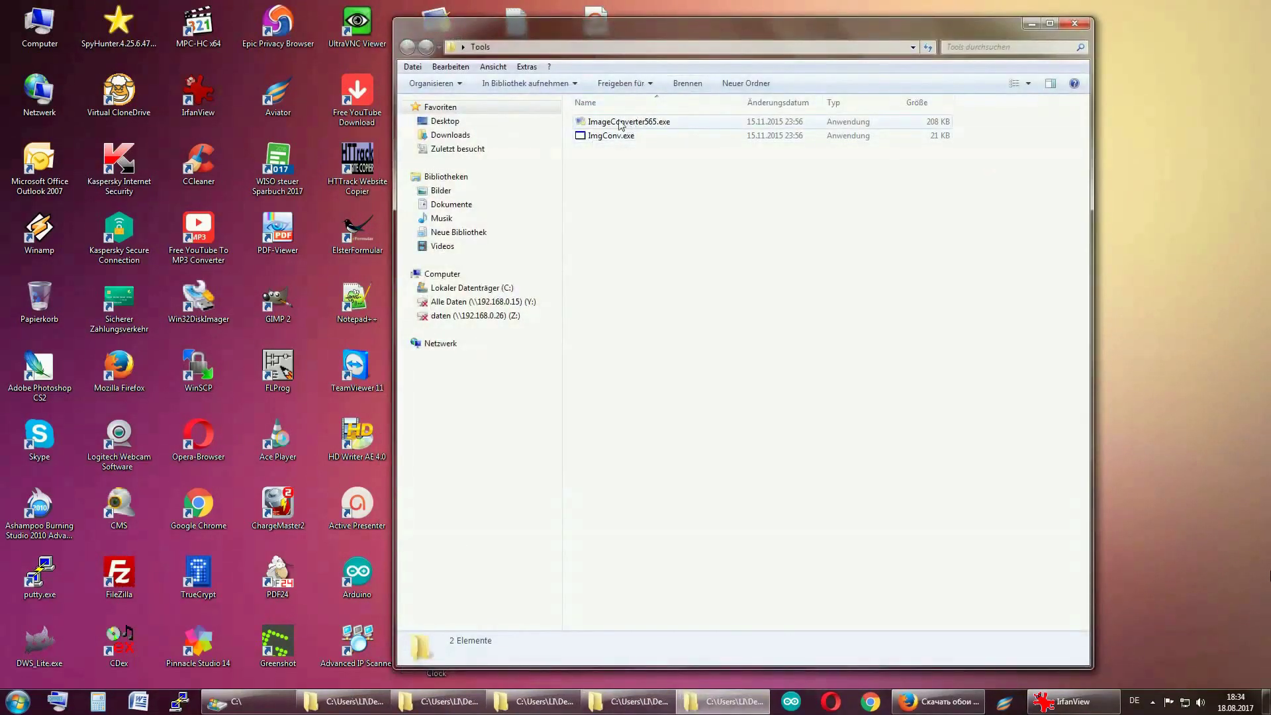
click(1030, 28)
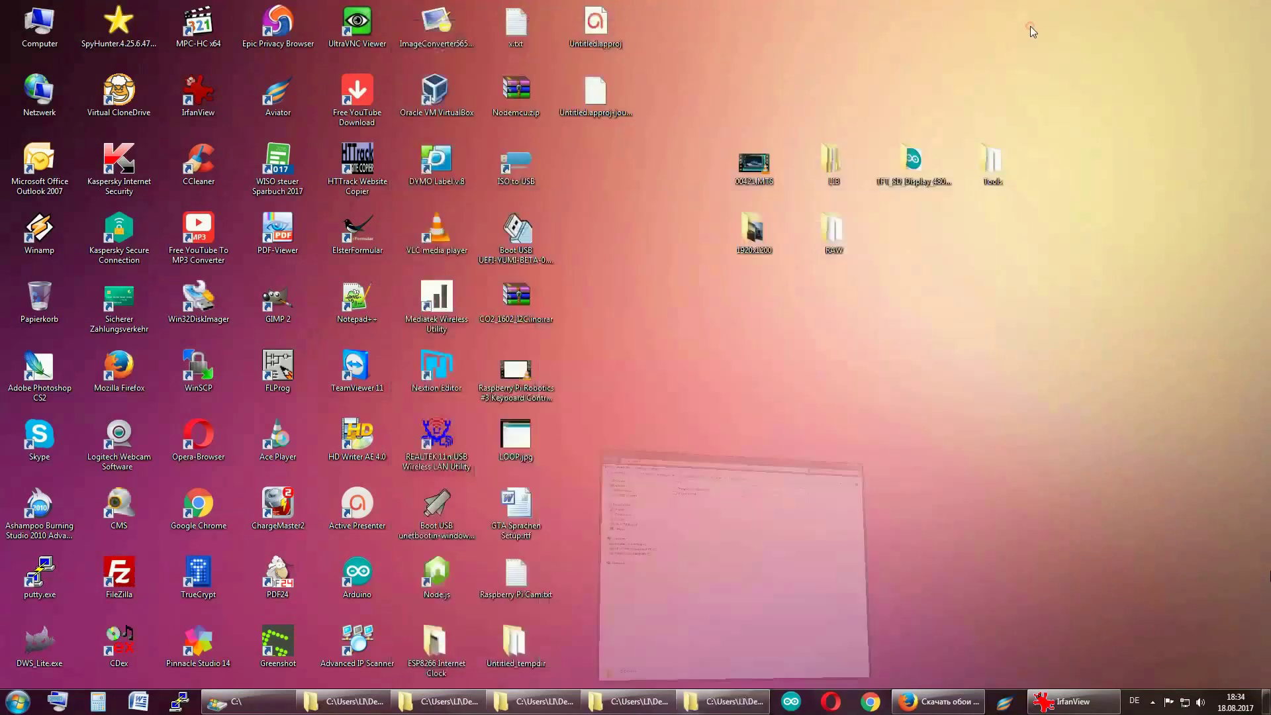
Open the TFT_SD_Display_480x320.ino sketch in Arduino and highlight the 003.raw loading line and the "SD Card failed!" print line for review
double_click(909, 178)
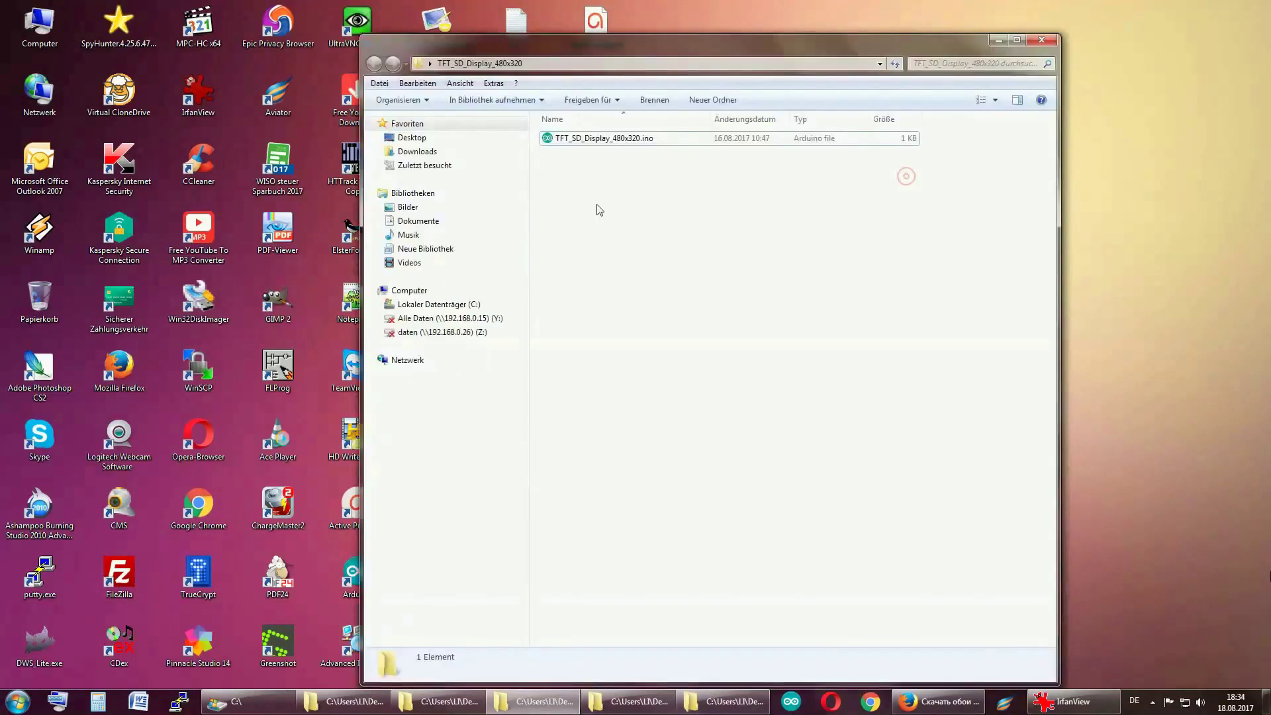
click(589, 138)
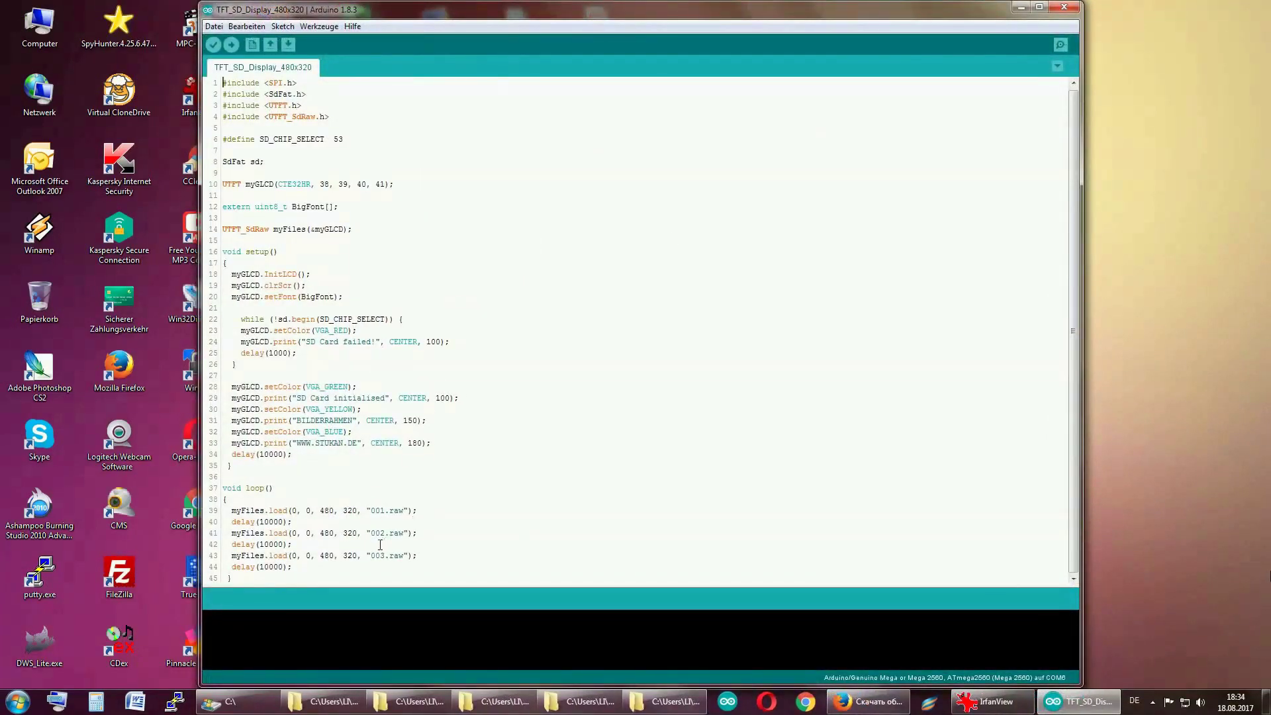
drag(431, 556, 232, 544)
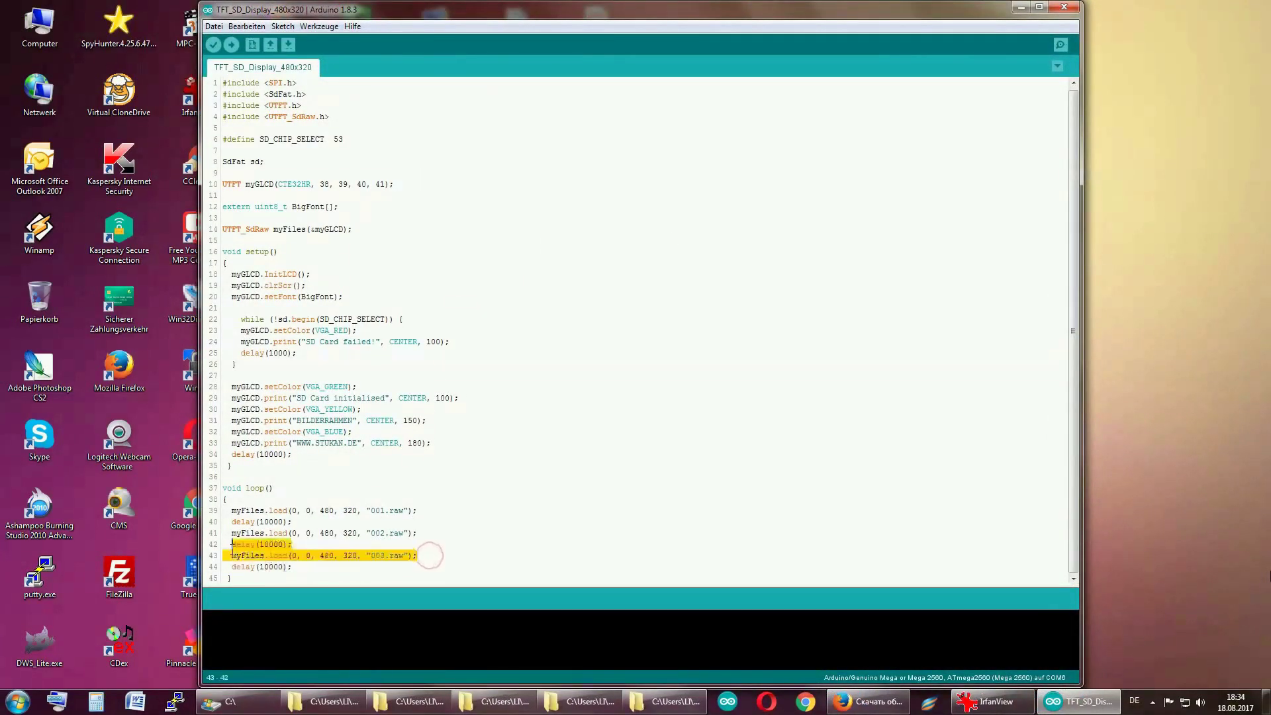
click(250, 503)
click(232, 511)
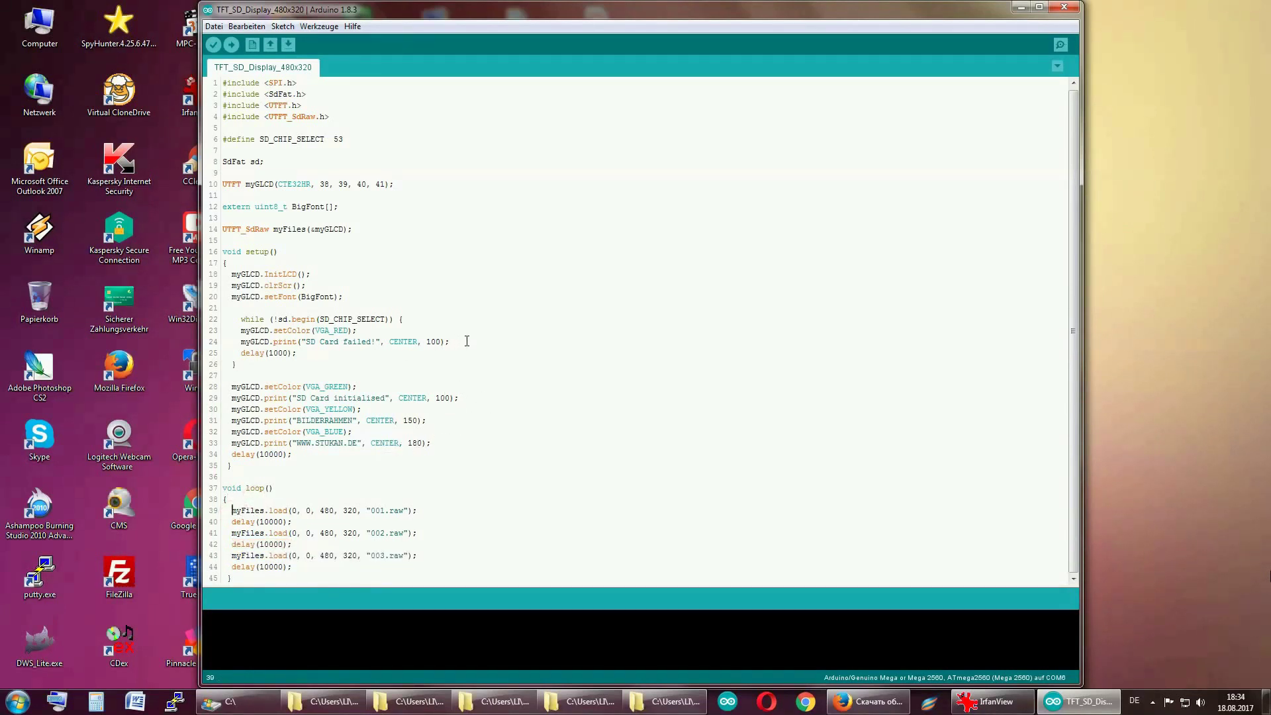
drag(467, 340, 229, 341)
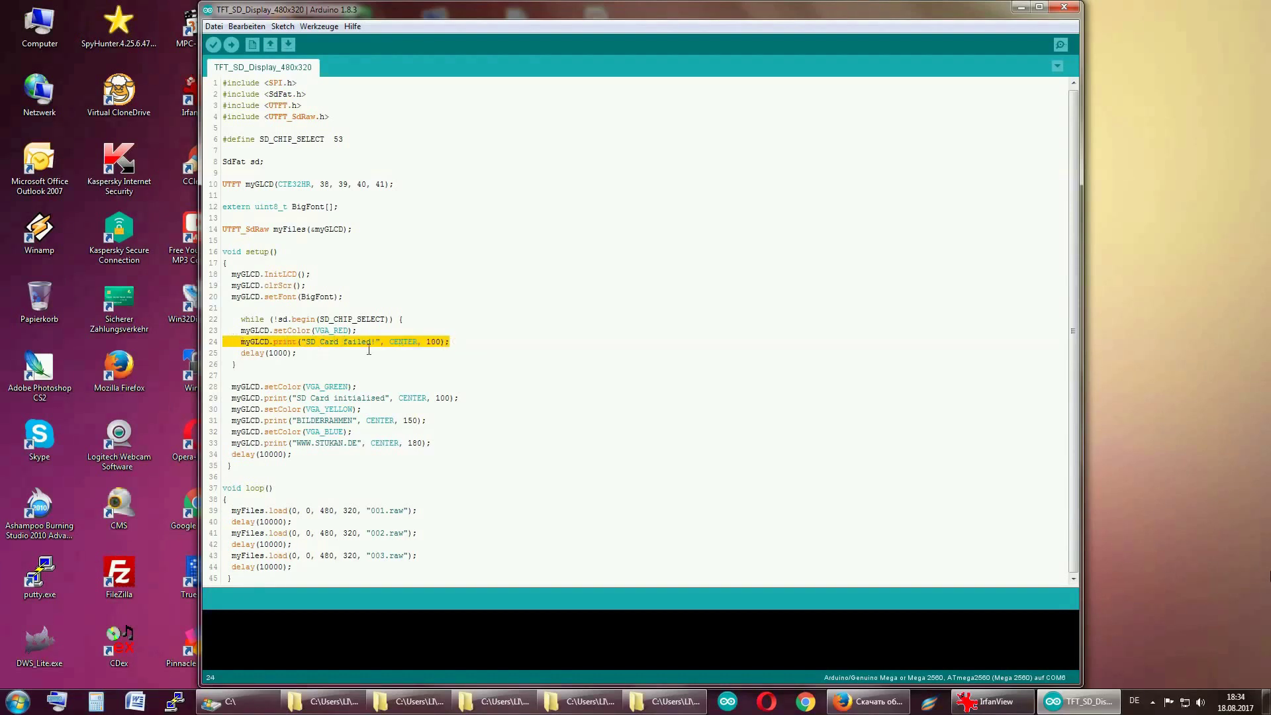
click(457, 447)
key(shift+Up)
key(shift+Up)
key(shift+Up)
key(shift+Home)
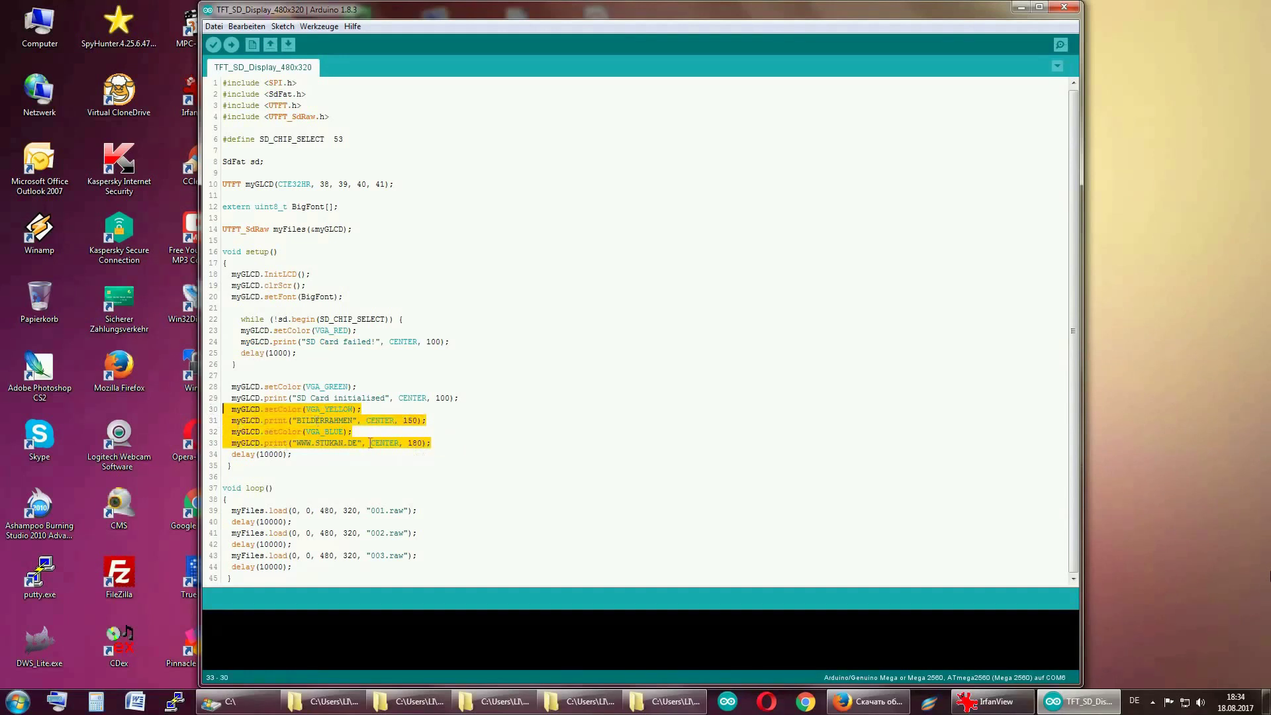
click(431, 185)
key(shift+Home)
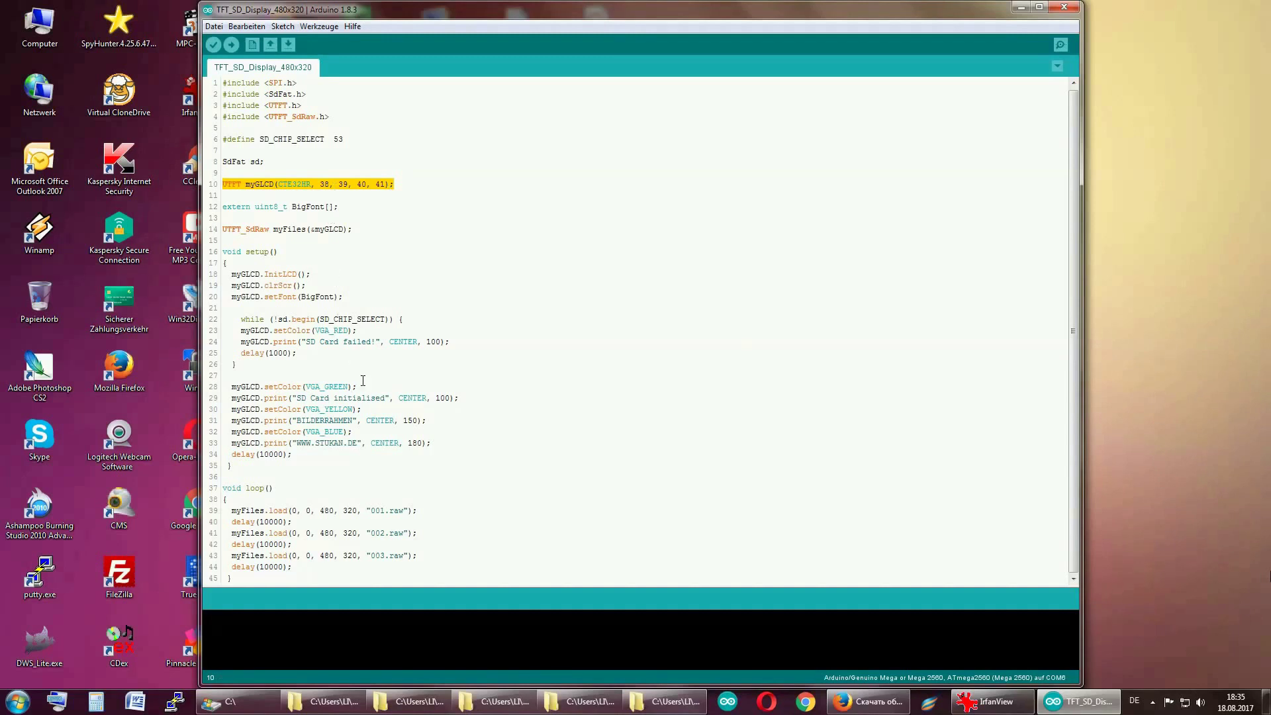
Copy the 003.raw load line with its delay line and paste the pair on a new line at the end of the loop
click(425, 555)
key(Down)
key(shift+Up)
key(shift+Home)
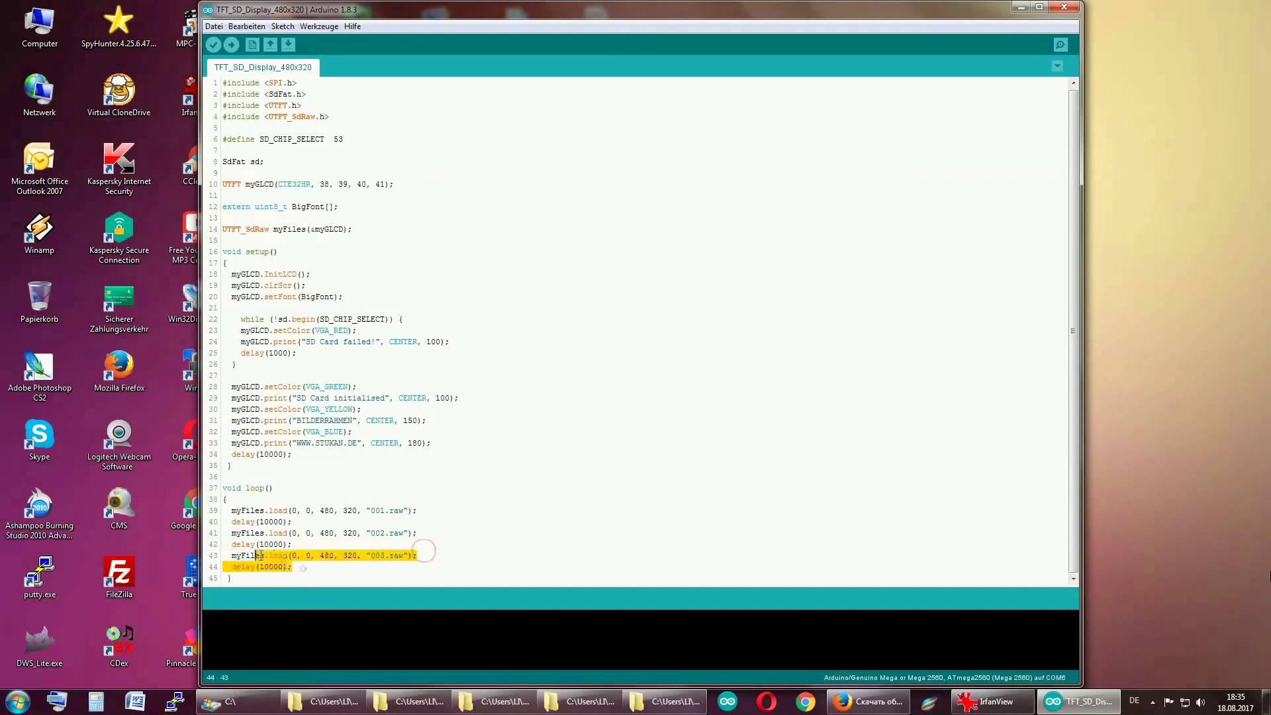
right_click(246, 555)
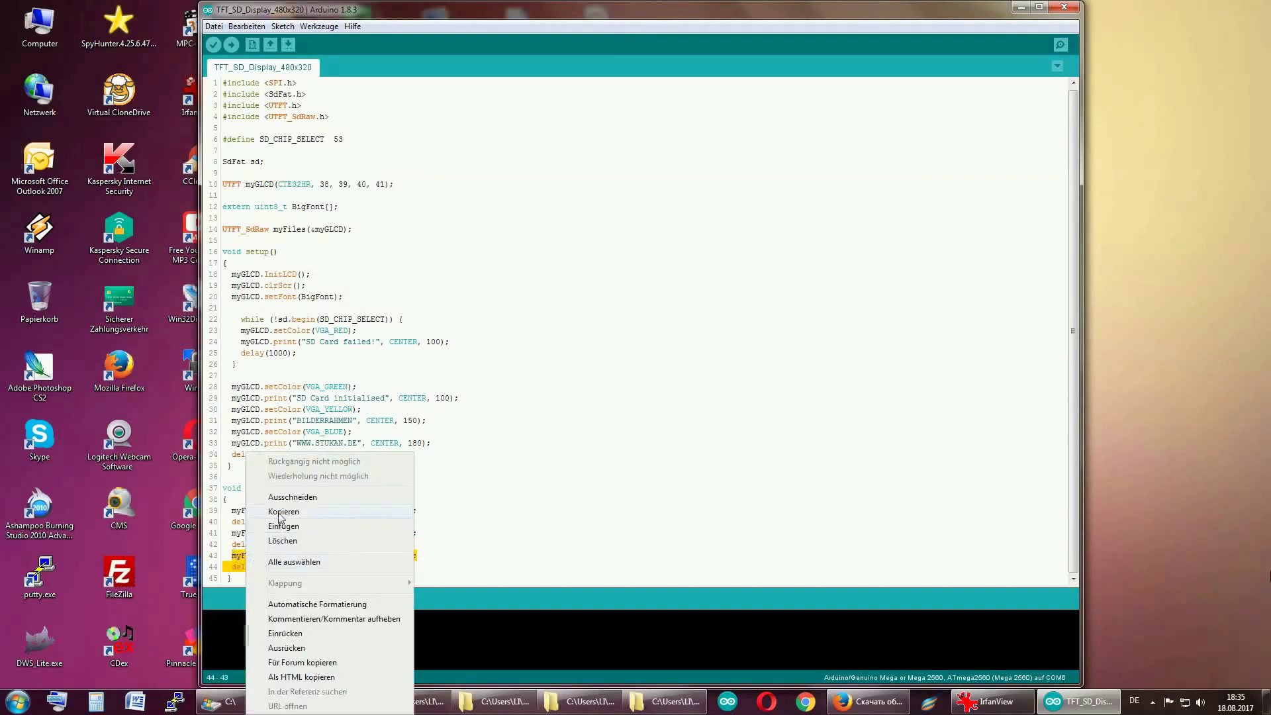
click(277, 518)
click(416, 557)
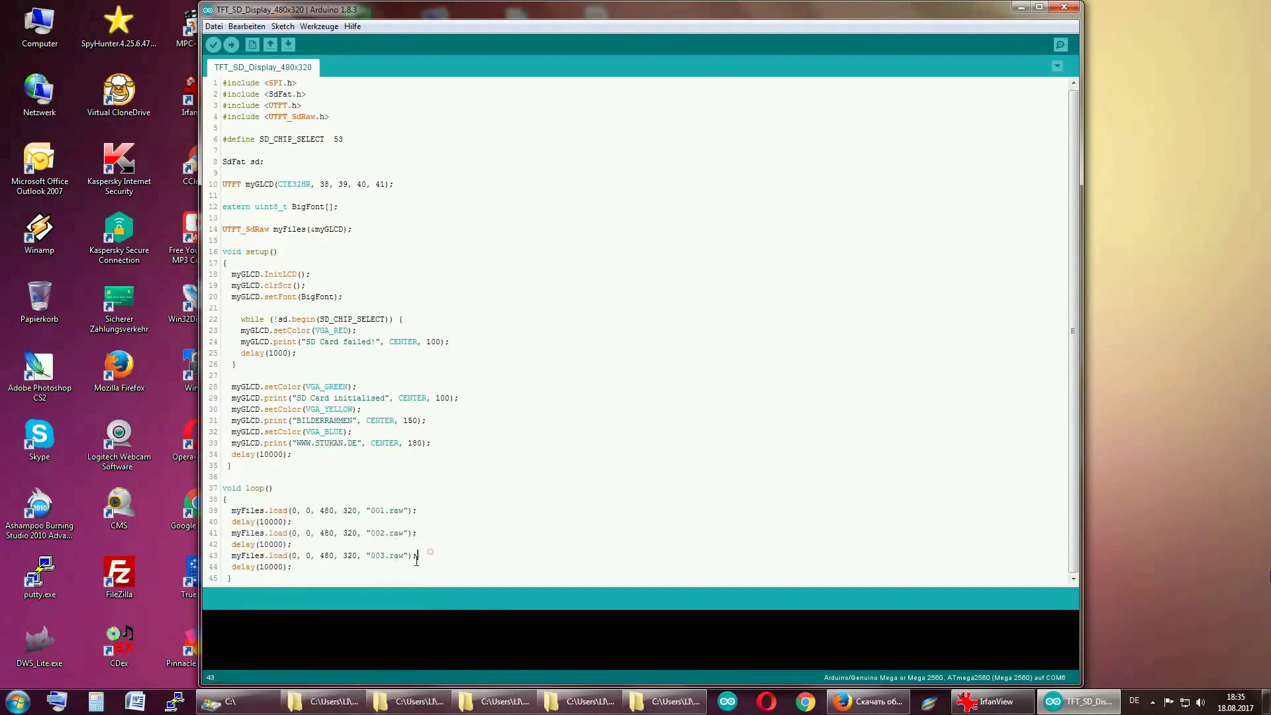
click(306, 567)
key(Return)
right_click(244, 566)
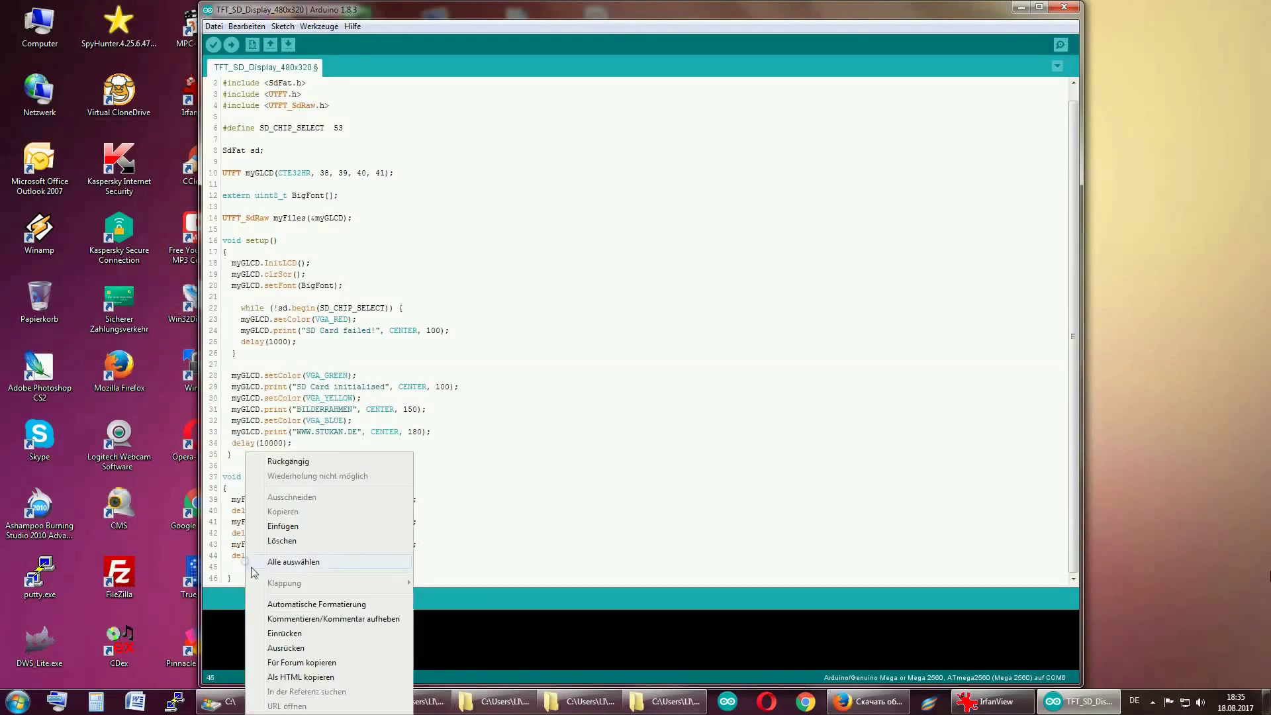
click(290, 527)
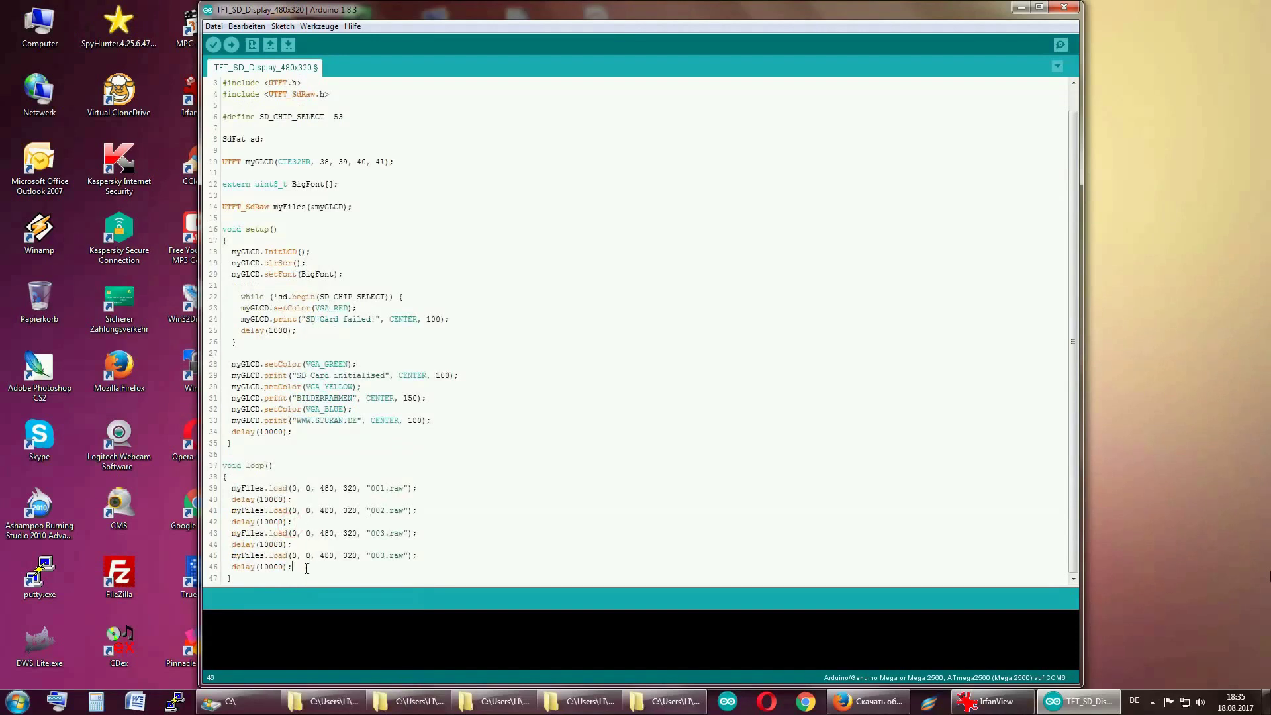
Paste a second copy of the load and delay pair, and renumber the two added load lines as 004.raw and 005.raw
key(Return)
right_click(268, 573)
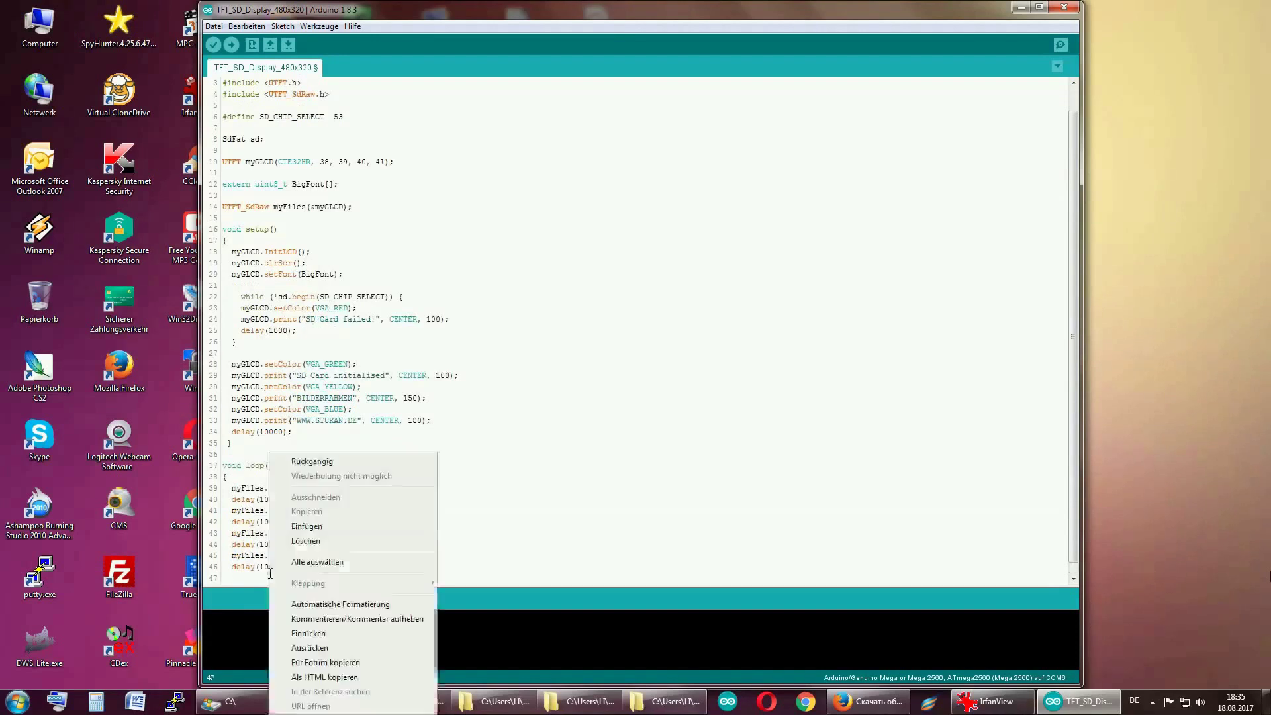
click(306, 526)
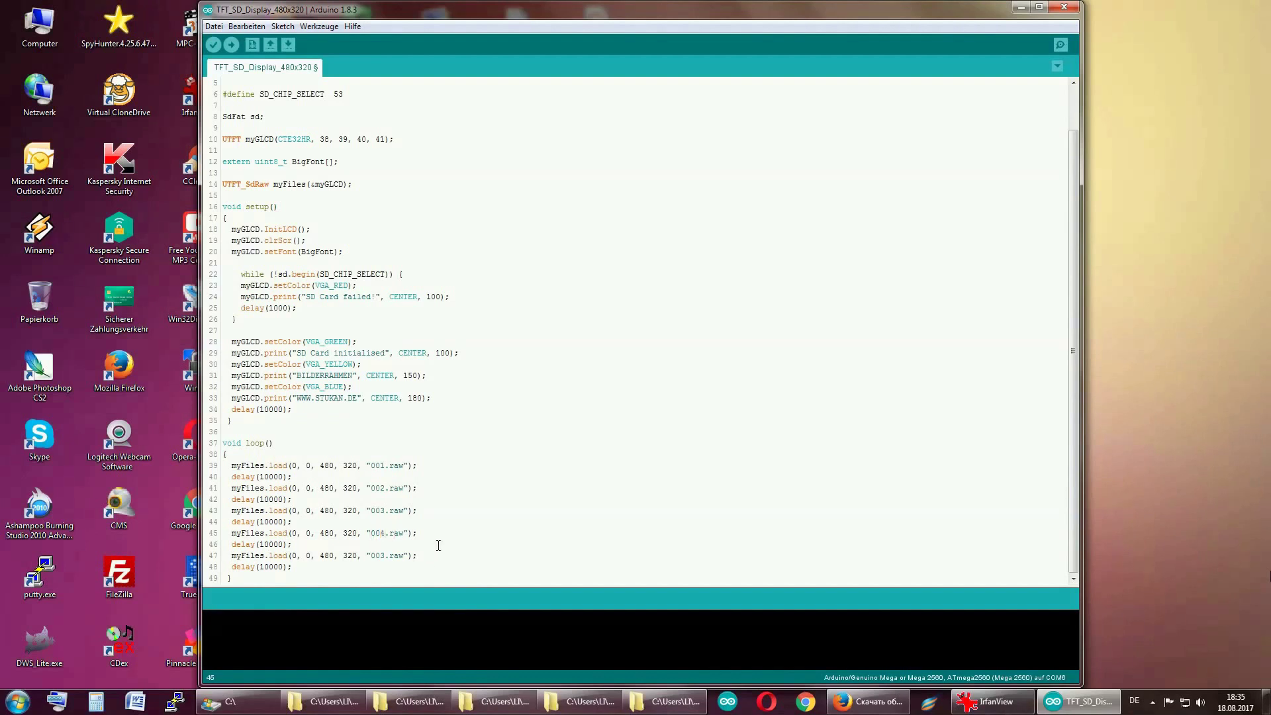
text(5)
Check the selected board and serial port settings for the Arduino/Genuino Mega or Mega 2560
click(319, 27)
mouse_move(360, 148)
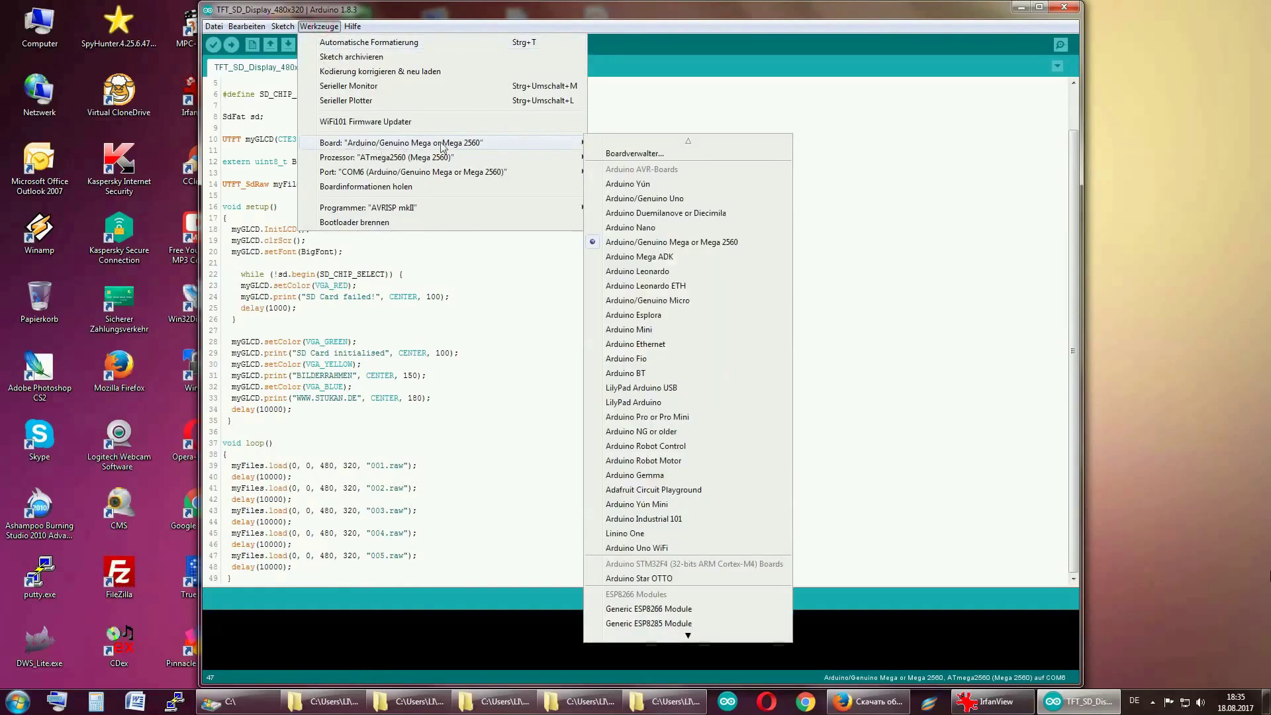
click(560, 142)
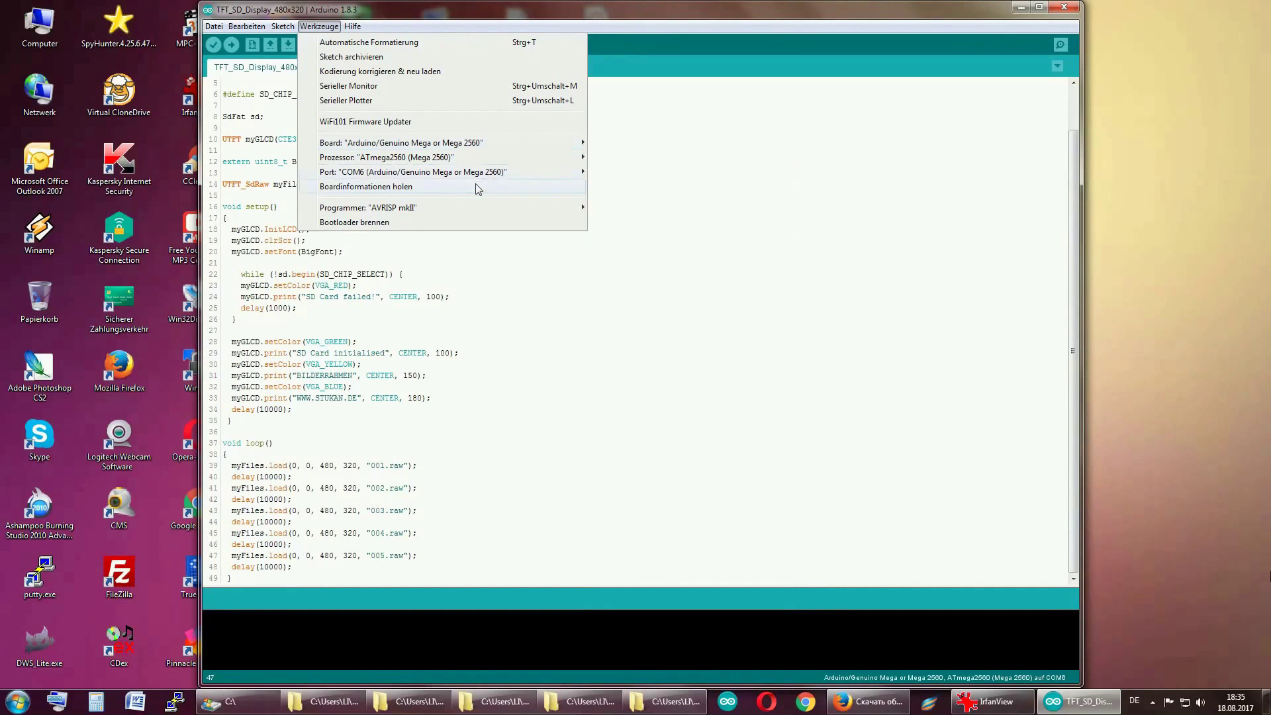
click(482, 173)
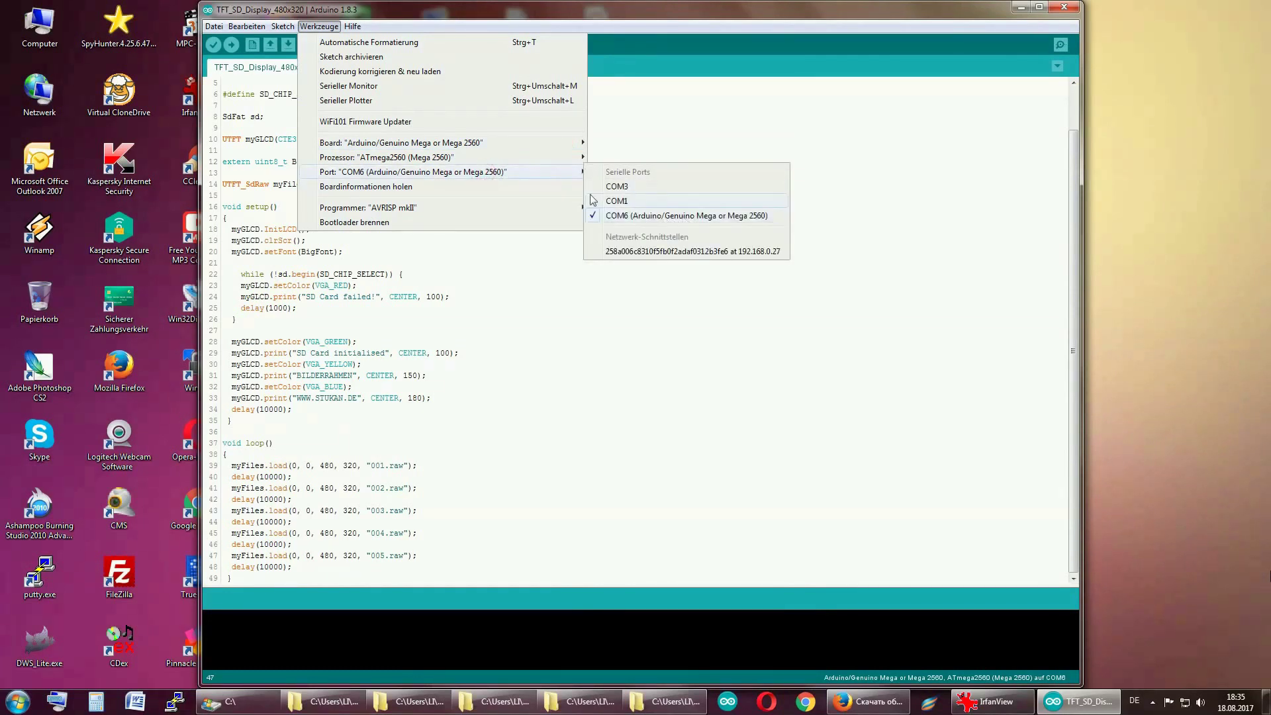
mouse_move(555, 150)
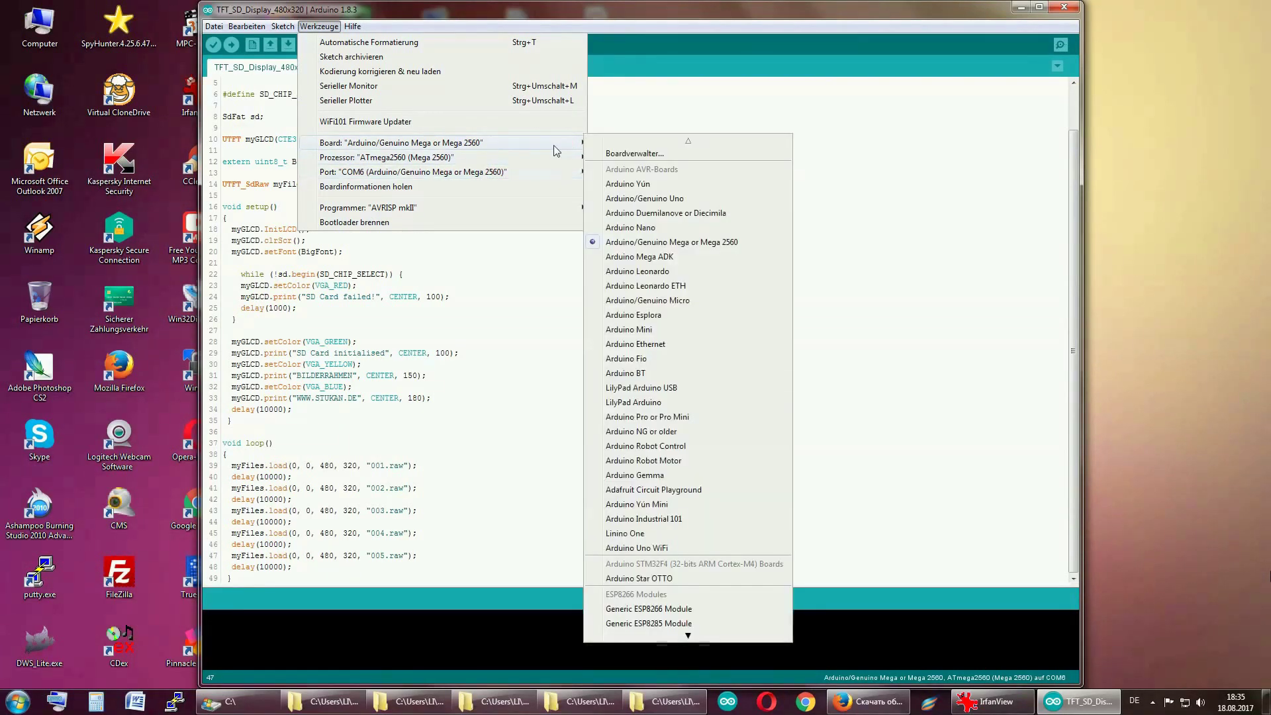
click(477, 9)
Compile the sketch to verify it, and enlarge the output console to read the compile messages
click(213, 44)
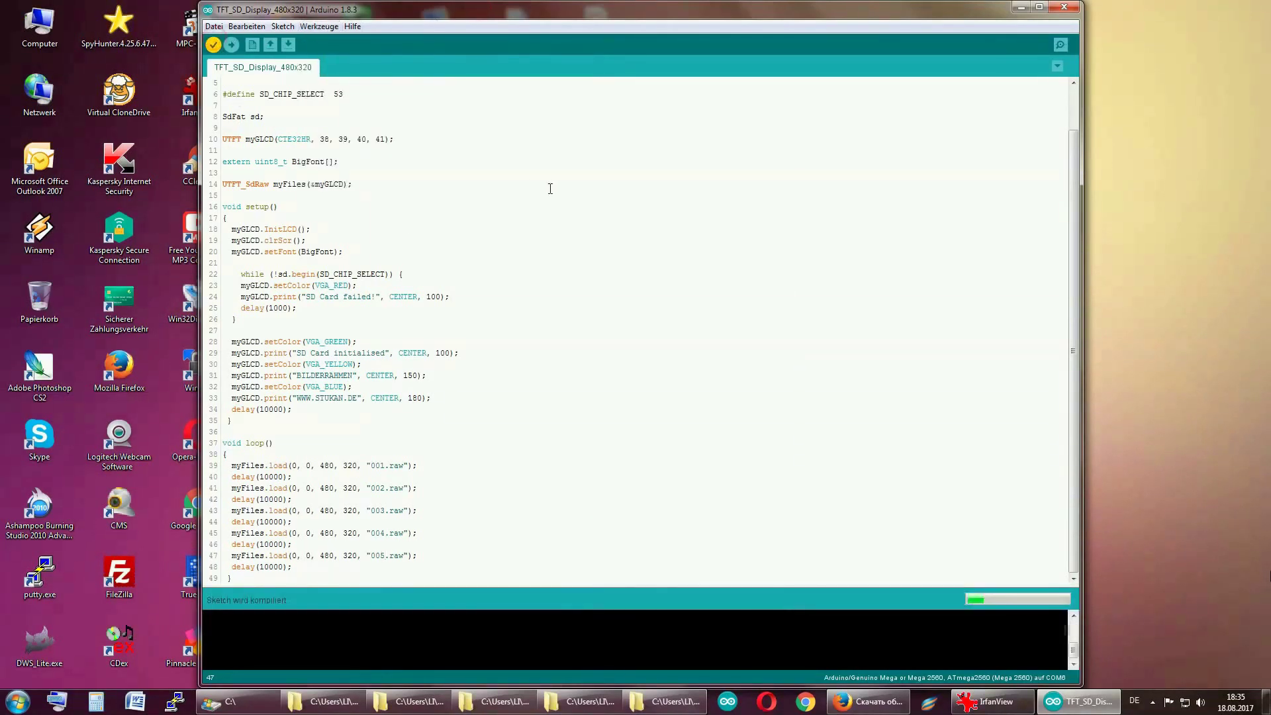
drag(570, 589, 572, 430)
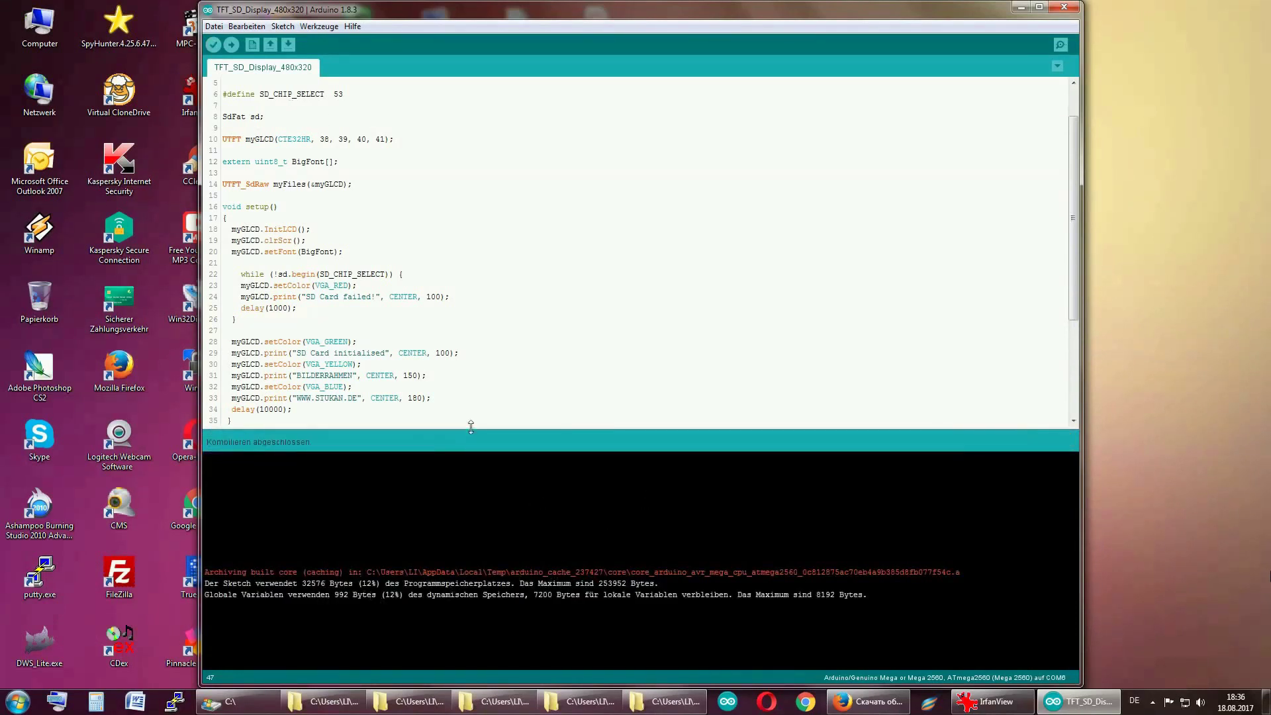
drag(470, 426, 471, 495)
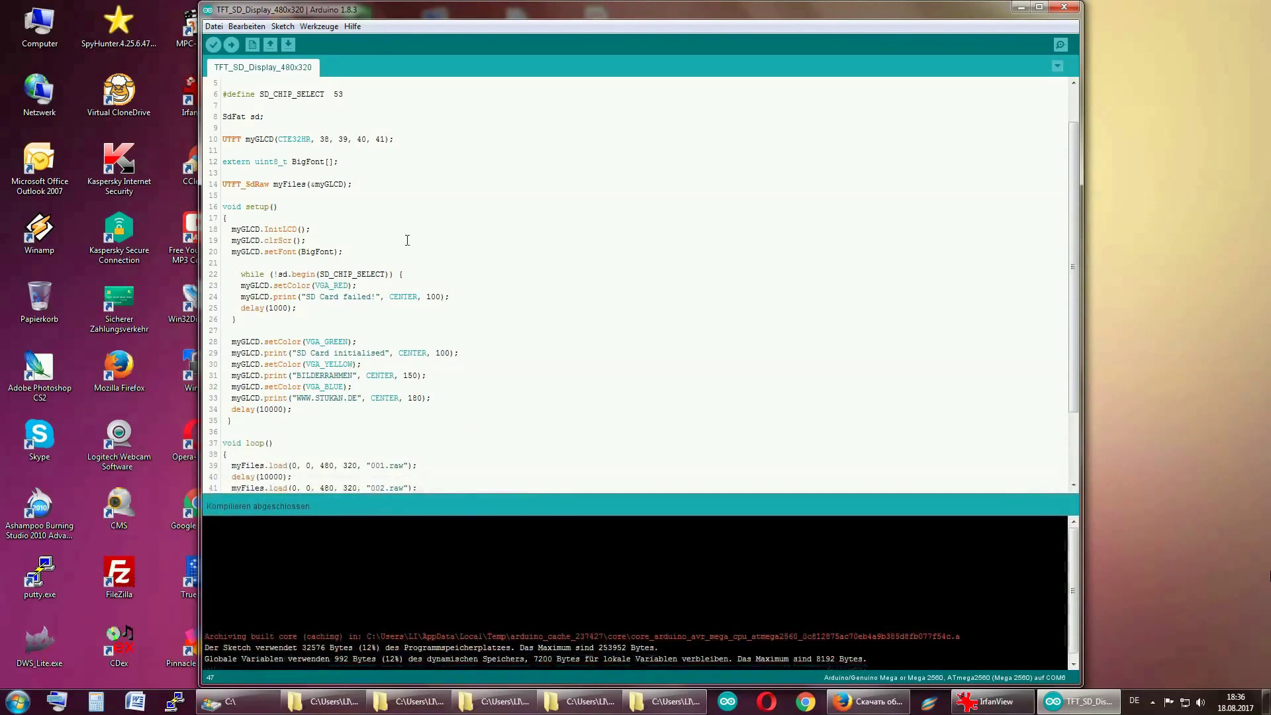
Upload the sketch to the Arduino Mega 2560 board
key(ctrl+u)
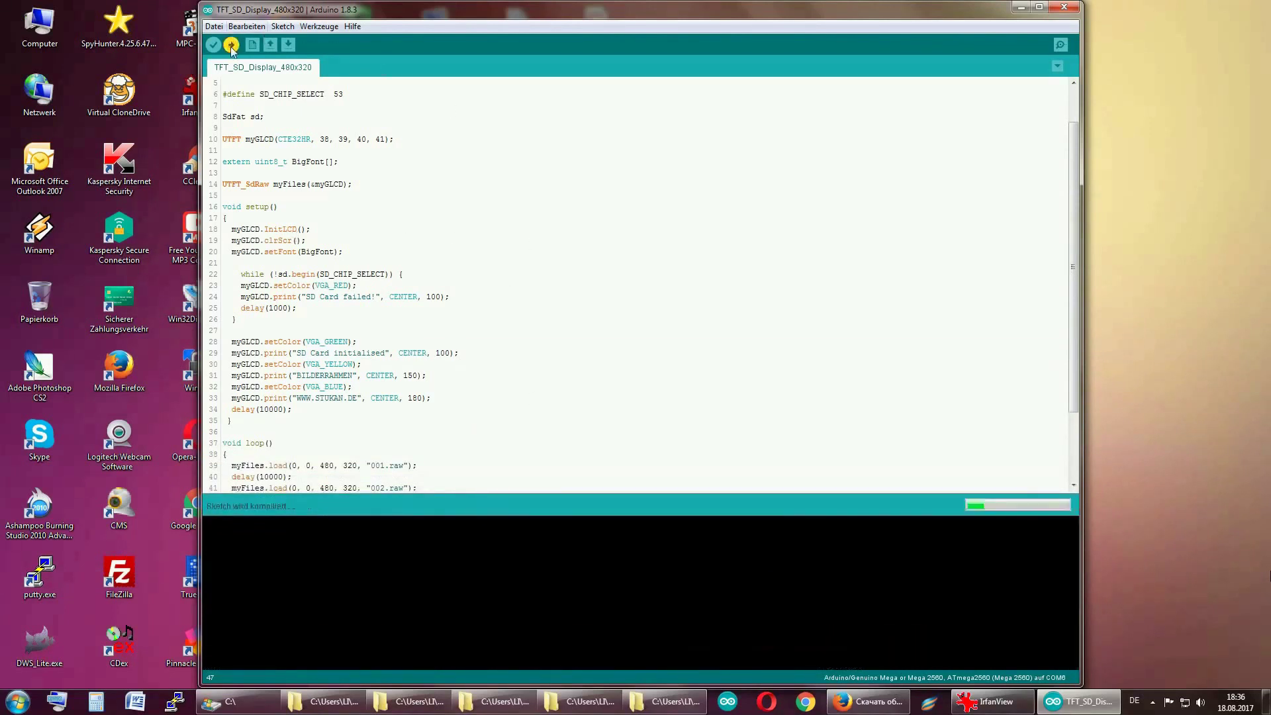